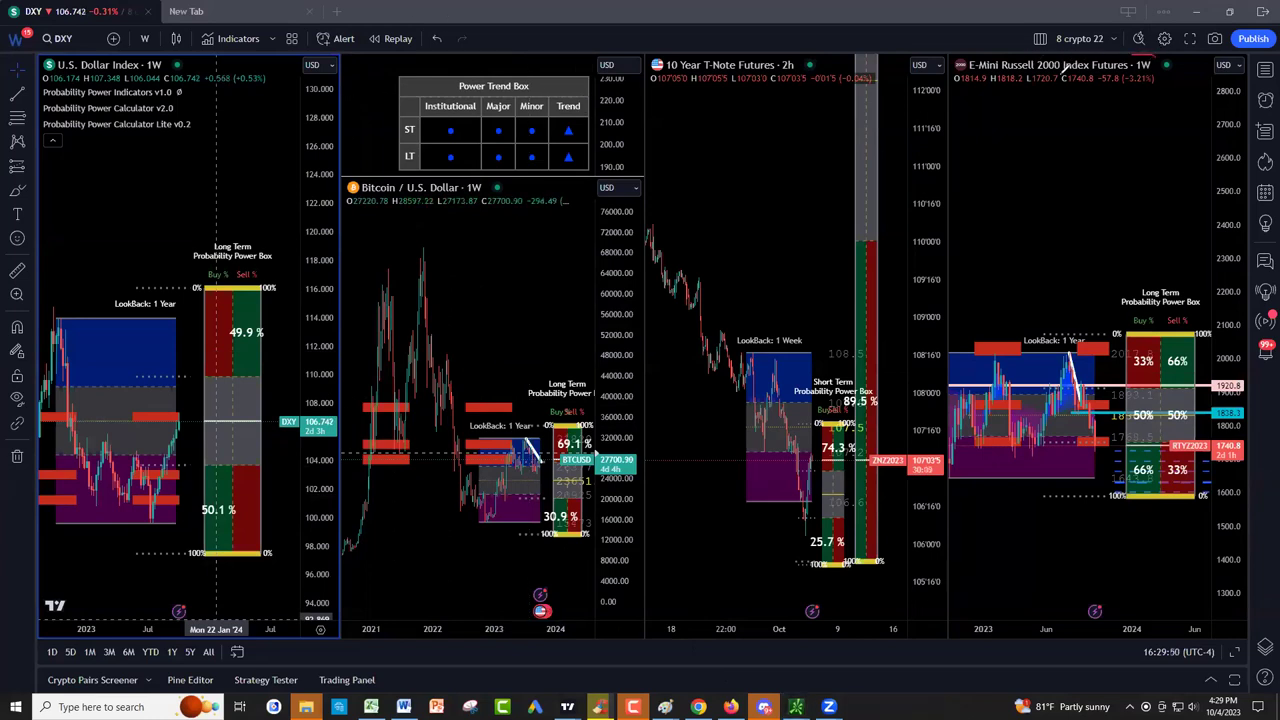
# Step: Circle the Russell 2000's price change in red, and the T-Note header, Power Trend Box and Dollar Index header in white
pyautogui.moveTo(1060, 72); pyautogui.dragTo(1152, 52)
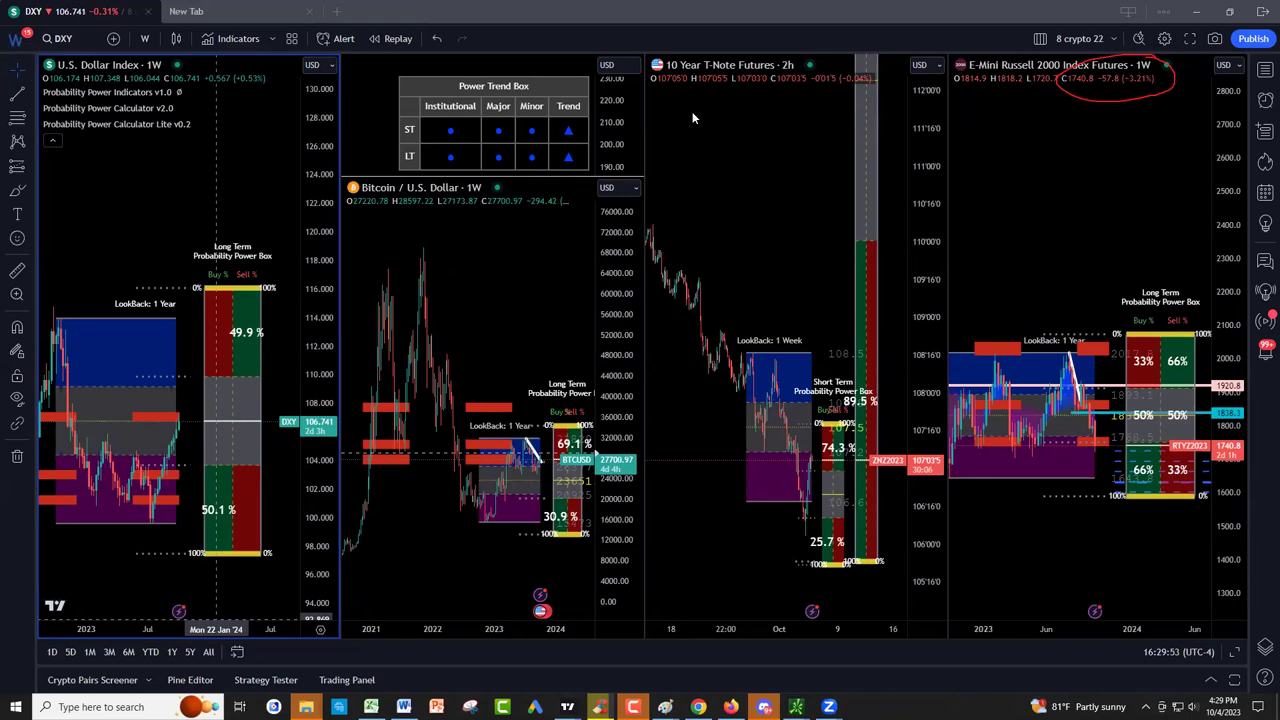
pyautogui.moveTo(735, 48); pyautogui.dragTo(745, 50)
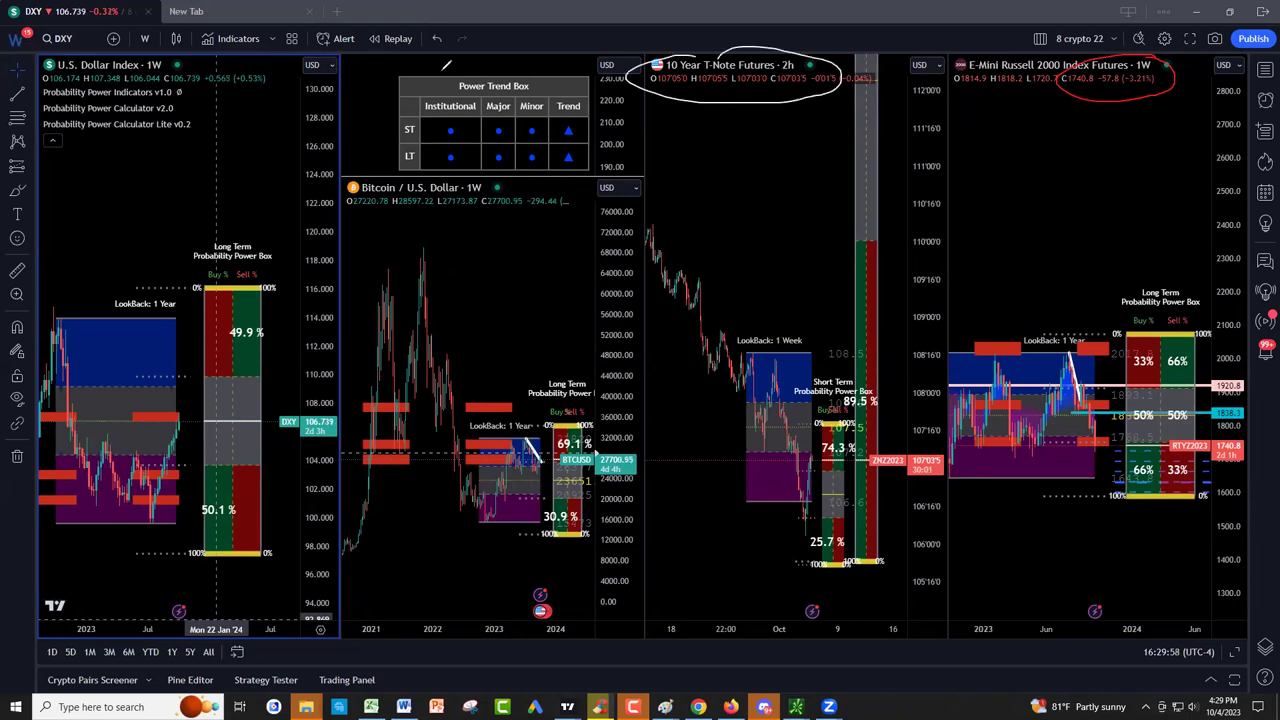
pyautogui.moveTo(445, 58)
pyautogui.mouseDown()
pyautogui.moveTo(372, 105)
pyautogui.moveTo(530, 115)
pyautogui.moveTo(470, 62)
pyautogui.mouseUp()
pyautogui.moveTo(132, 50)
pyautogui.mouseDown()
pyautogui.moveTo(110, 140)
pyautogui.moveTo(150, 52)
pyautogui.mouseUp()
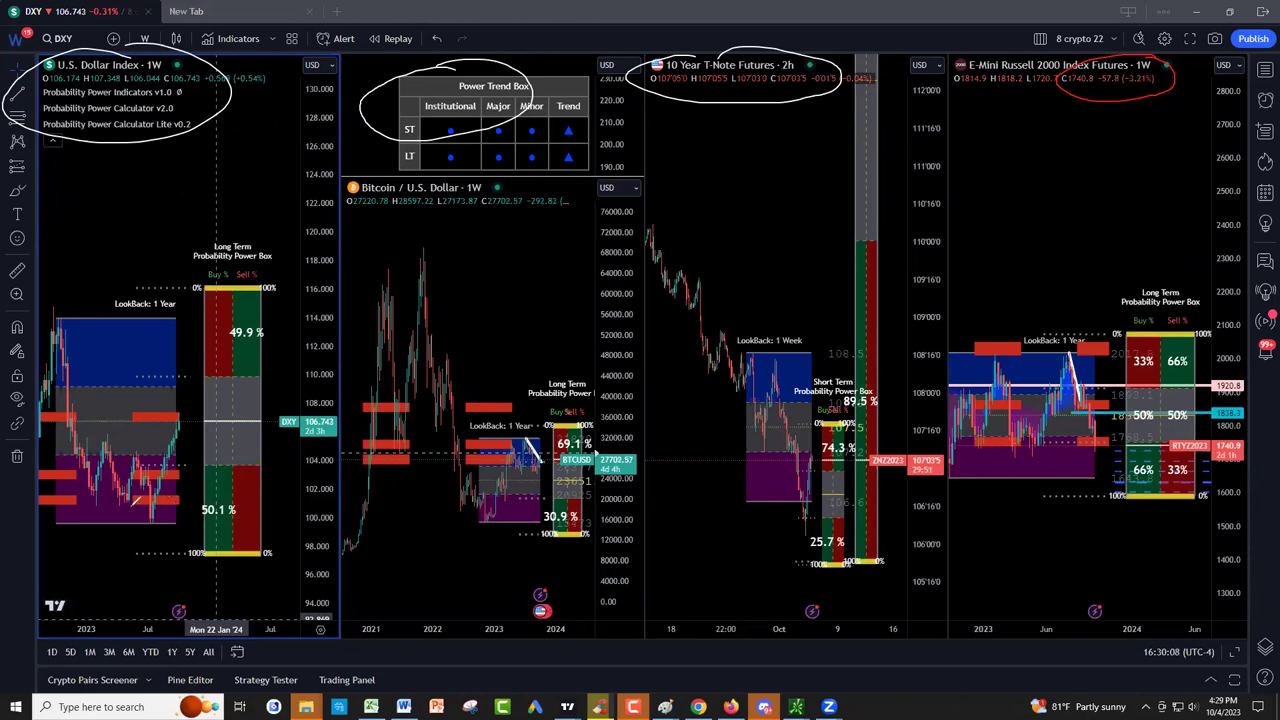
# Step: Circle the Dollar Index's recent low and the top of its power box, and draw an upward arrow at the low
pyautogui.moveTo(176, 497)
pyautogui.mouseDown()
pyautogui.moveTo(208, 500)
pyautogui.moveTo(170, 497)
pyautogui.mouseUp()
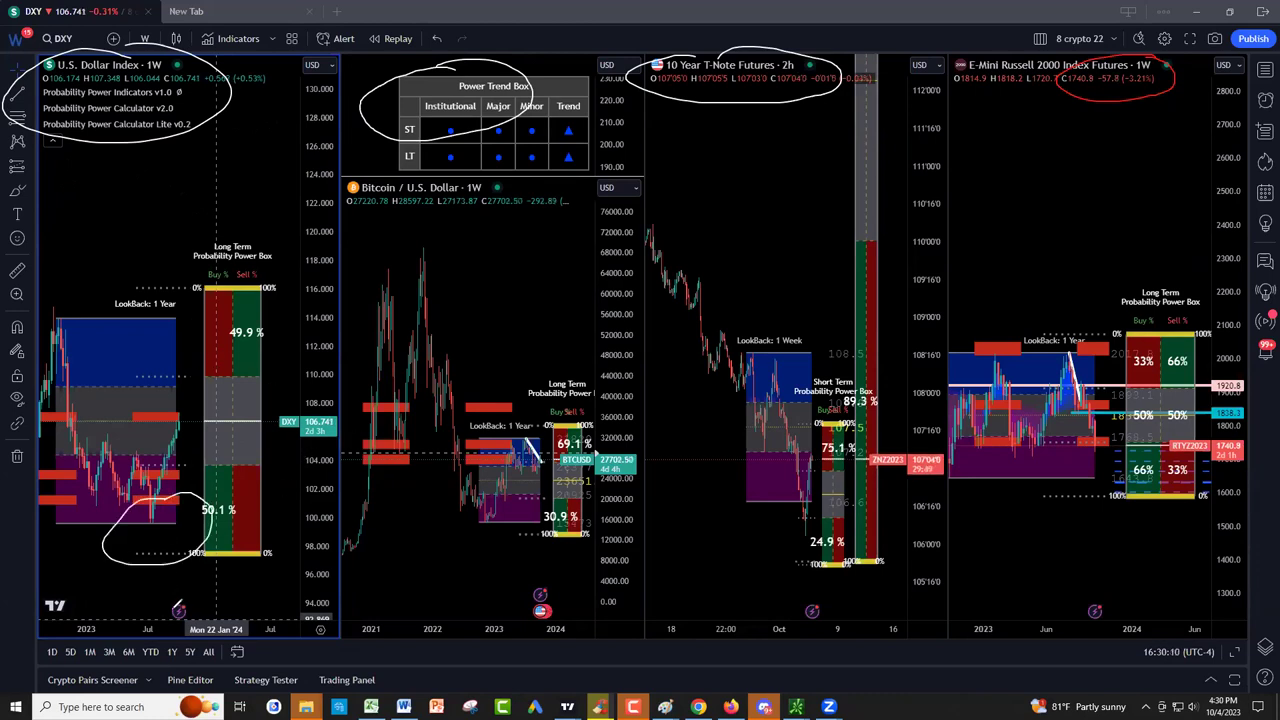
pyautogui.moveTo(238, 262)
pyautogui.mouseDown()
pyautogui.moveTo(158, 302)
pyautogui.moveTo(262, 288)
pyautogui.mouseUp()
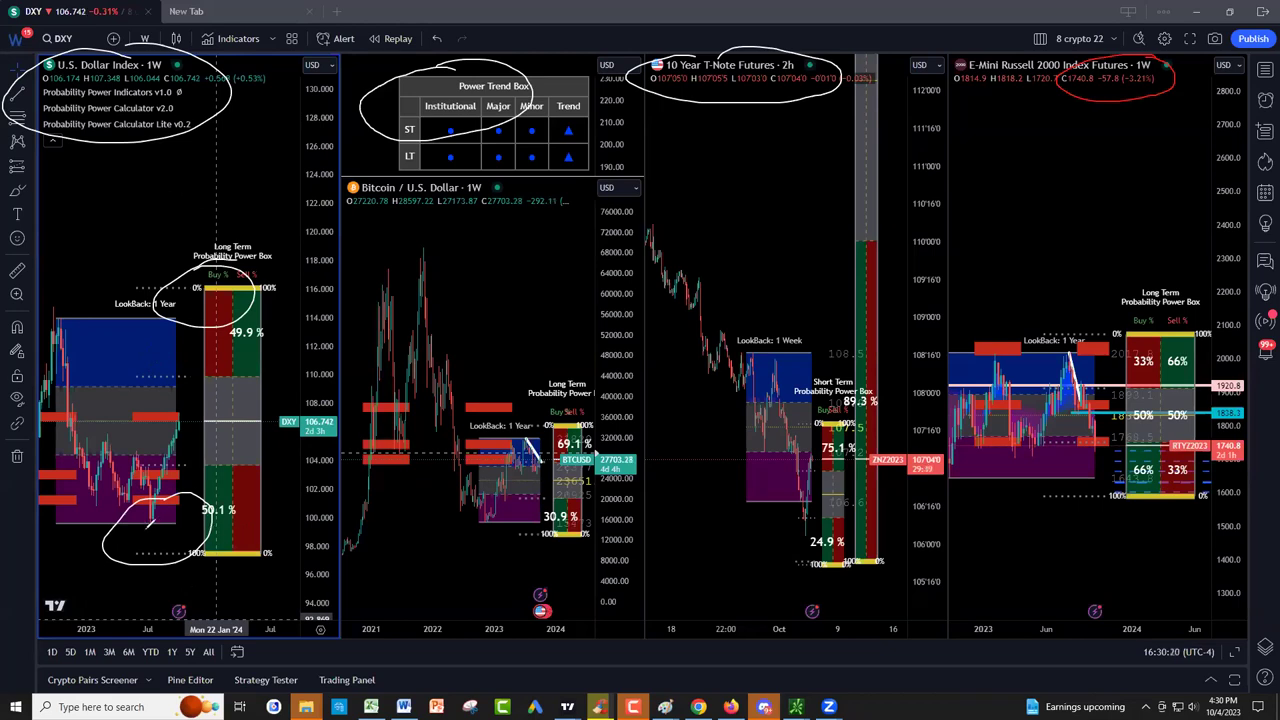
pyautogui.moveTo(143, 540); pyautogui.dragTo(154, 524)
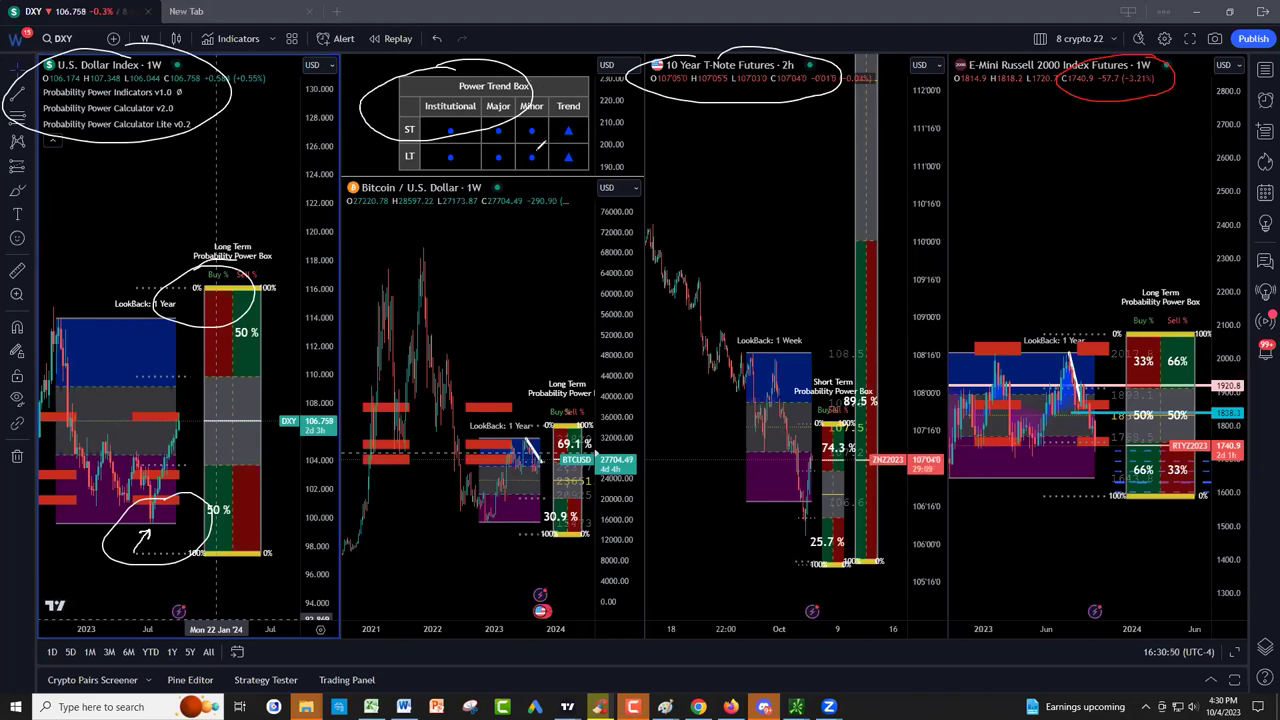
# Step: Draw a box around the Power Trend Box's Trend column and circle the upper sell zone on the Bitcoin chart
pyautogui.moveTo(550, 120)
pyautogui.mouseDown()
pyautogui.moveTo(560, 175)
pyautogui.moveTo(610, 178)
pyautogui.moveTo(605, 115)
pyautogui.moveTo(550, 118)
pyautogui.mouseUp()
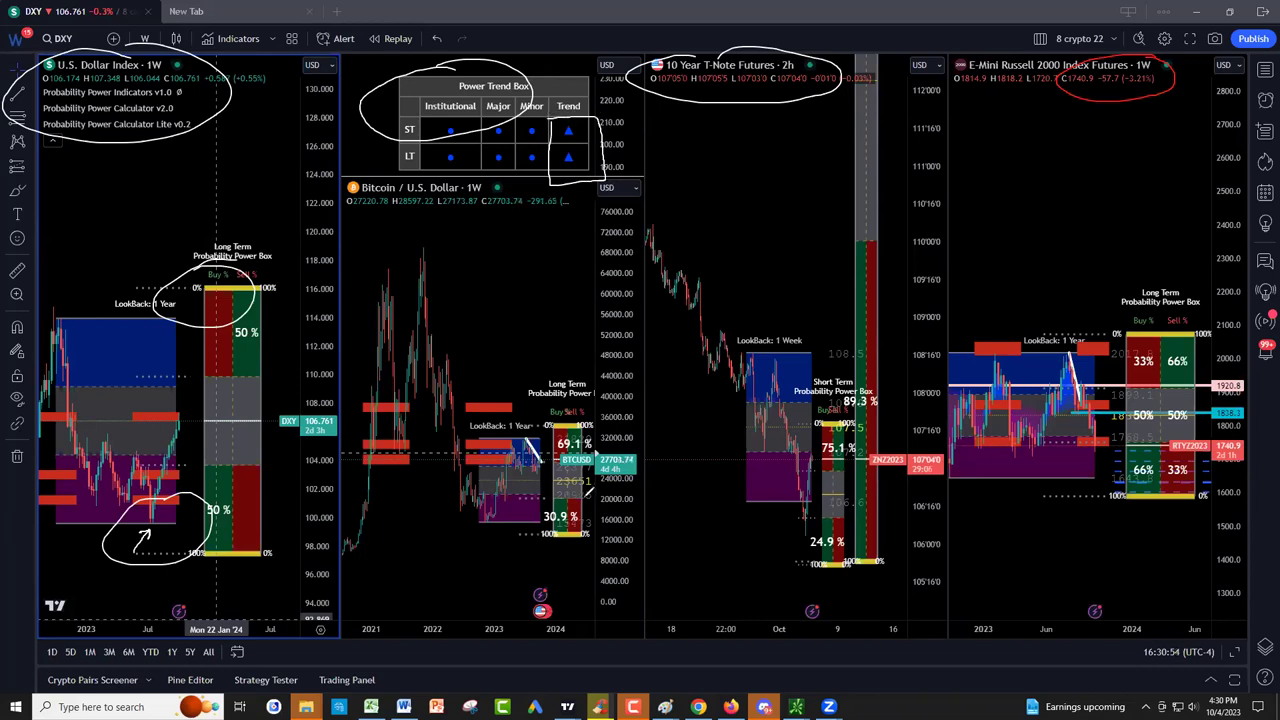
pyautogui.moveTo(578, 408)
pyautogui.mouseDown()
pyautogui.moveTo(540, 410)
pyautogui.moveTo(530, 456)
pyautogui.moveTo(598, 404)
pyautogui.moveTo(578, 400)
pyautogui.mouseUp()
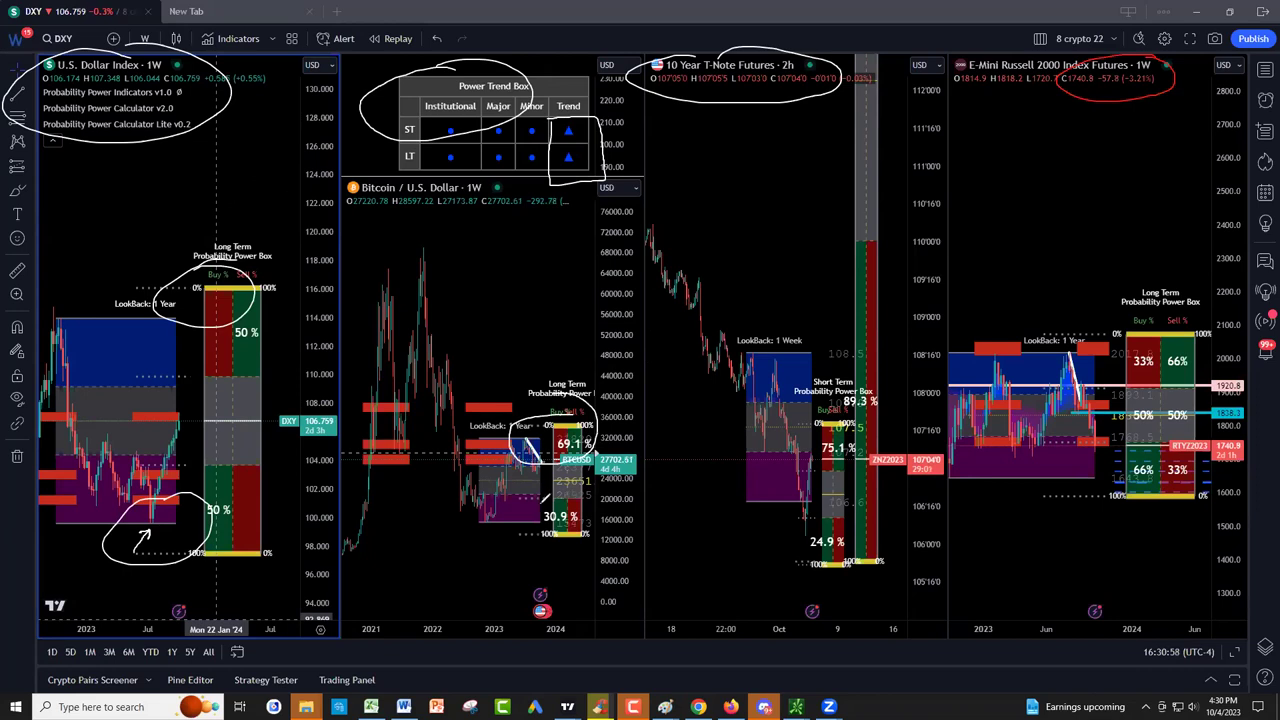
pyautogui.moveTo(557, 477); pyautogui.dragTo(549, 488)
# Step: Trace Bitcoin's two peaks with the low between them circled, add a rising arrow toward 40000, and point two arrows at the Trend column
pyautogui.moveTo(408, 444)
pyautogui.mouseDown()
pyautogui.moveTo(384, 462)
pyautogui.moveTo(398, 434)
pyautogui.moveTo(418, 438)
pyautogui.moveTo(414, 452)
pyautogui.mouseUp()
pyautogui.moveTo(340, 480)
pyautogui.mouseDown()
pyautogui.moveTo(388, 308)
pyautogui.moveTo(414, 444)
pyautogui.moveTo(426, 290)
pyautogui.moveTo(478, 464)
pyautogui.mouseUp()
pyautogui.moveTo(607, 429)
pyautogui.mouseDown()
pyautogui.moveTo(630, 450)
pyautogui.moveTo(645, 437)
pyautogui.moveTo(632, 452)
pyautogui.mouseUp()
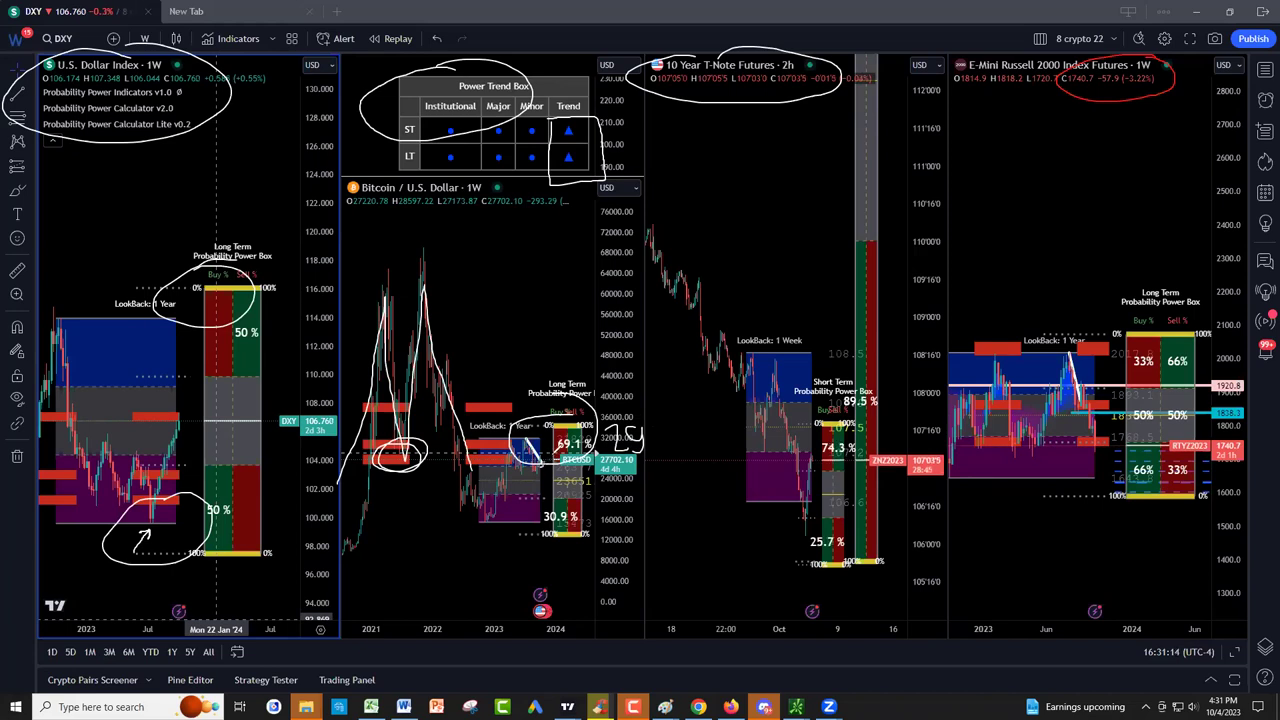
pyautogui.moveTo(541, 464)
pyautogui.mouseDown()
pyautogui.moveTo(586, 378)
pyautogui.moveTo(600, 448)
pyautogui.moveTo(644, 418)
pyautogui.moveTo(630, 378)
pyautogui.mouseUp()
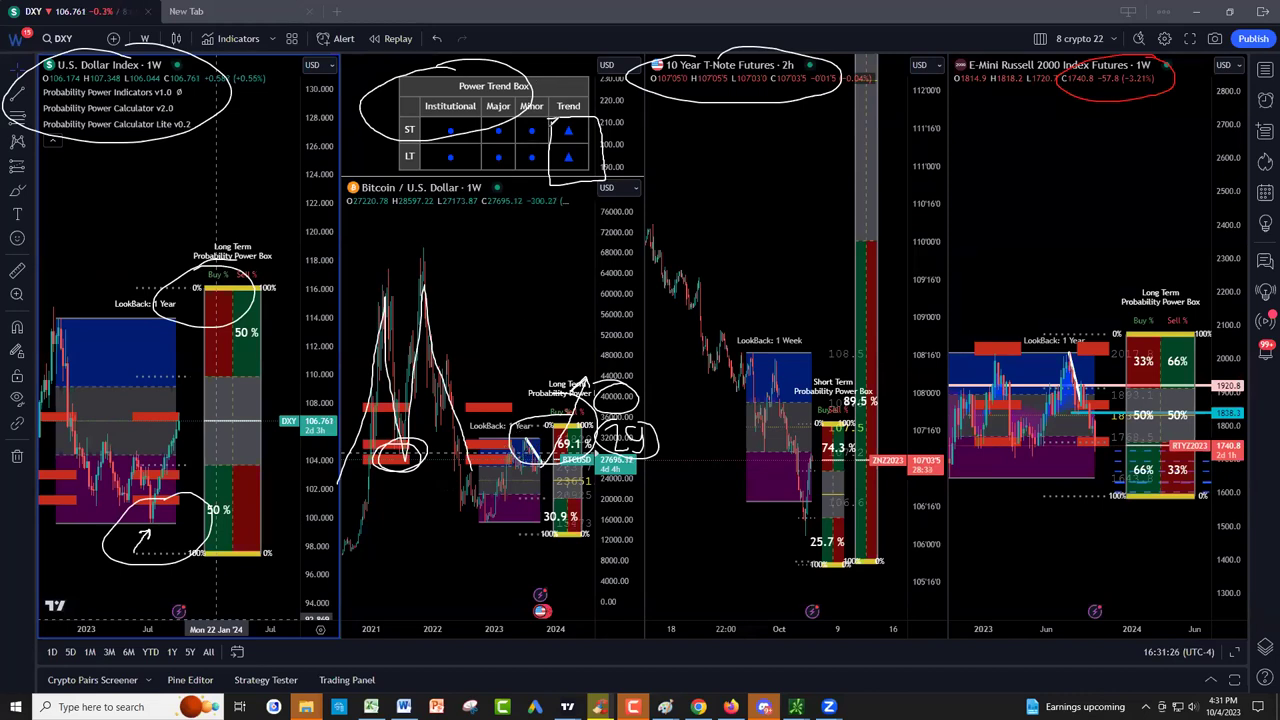
pyautogui.moveTo(648, 124)
pyautogui.mouseDown()
pyautogui.moveTo(607, 130)
pyautogui.moveTo(620, 124)
pyautogui.moveTo(605, 160)
pyautogui.moveTo(620, 167)
pyautogui.mouseUp()
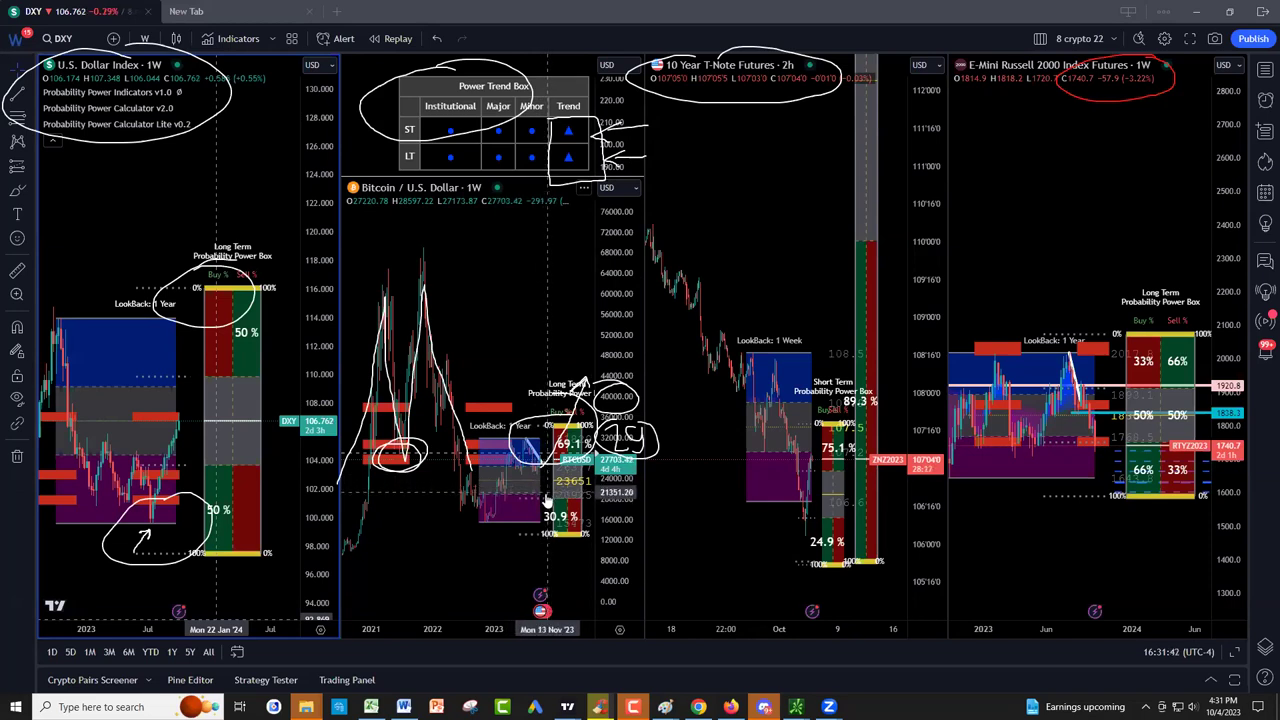
# Step: Erase all ink annotations and mark Bitcoin's three neighbouring 2022–2023 lows, circling the deepest one
pyautogui.moveTo(495, 585)
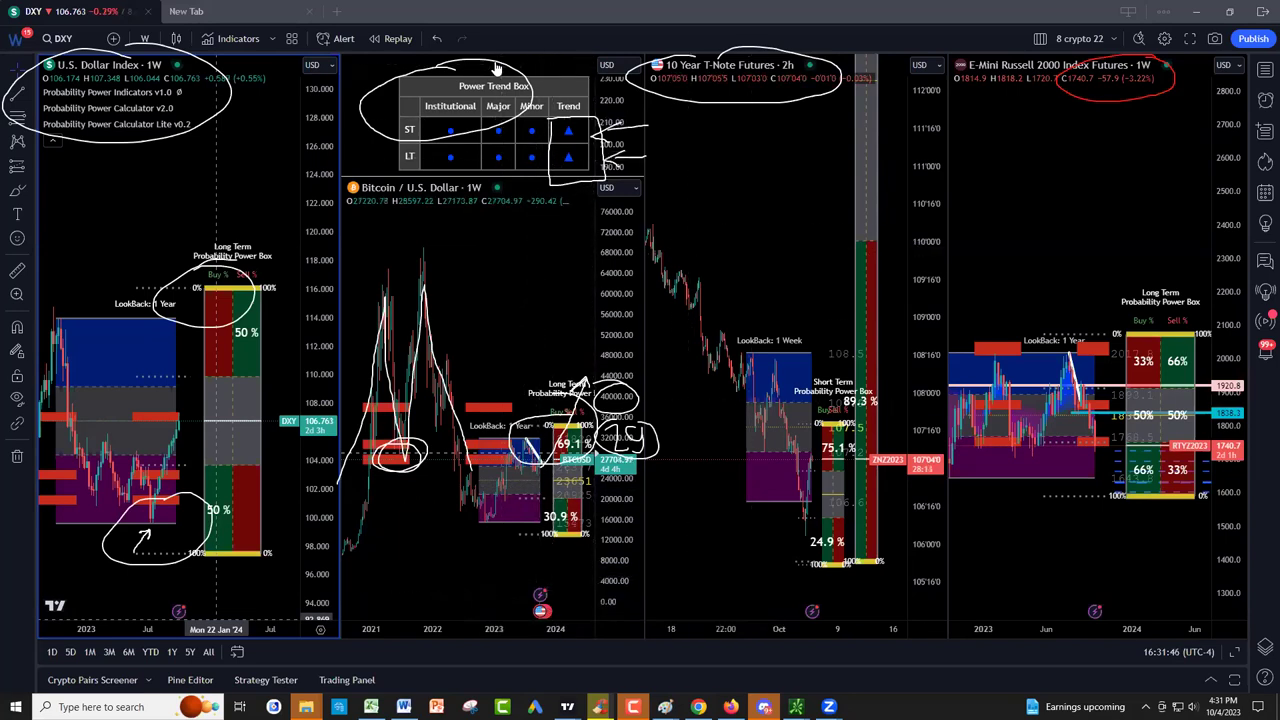
pyautogui.press('e')
pyautogui.moveTo(454, 512)
pyautogui.mouseDown()
pyautogui.moveTo(517, 509)
pyautogui.moveTo(480, 523)
pyautogui.moveTo(502, 523)
pyautogui.mouseUp()
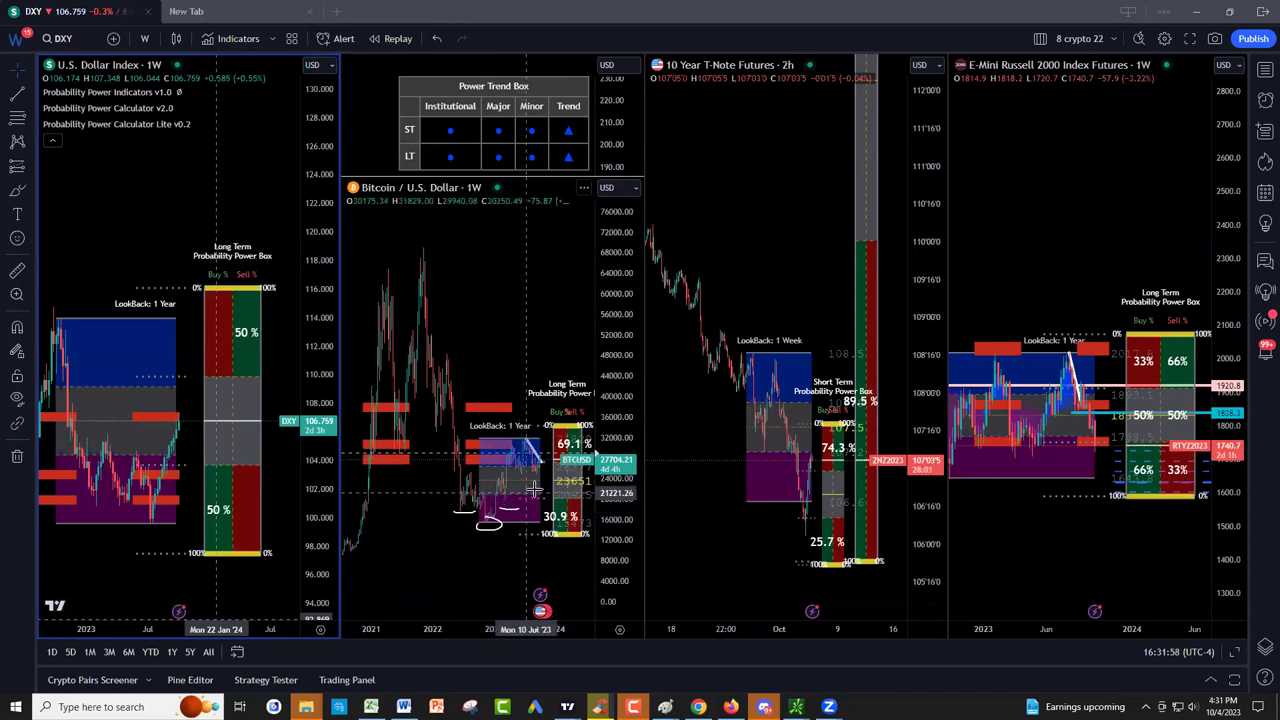
# Step: Extend Bitcoin's descending trend line to about 20051.88 and draw a rising one from about 14984.57 in Nov 2022 to about 27847.76 in Jan 2024
pyautogui.click(574, 481)
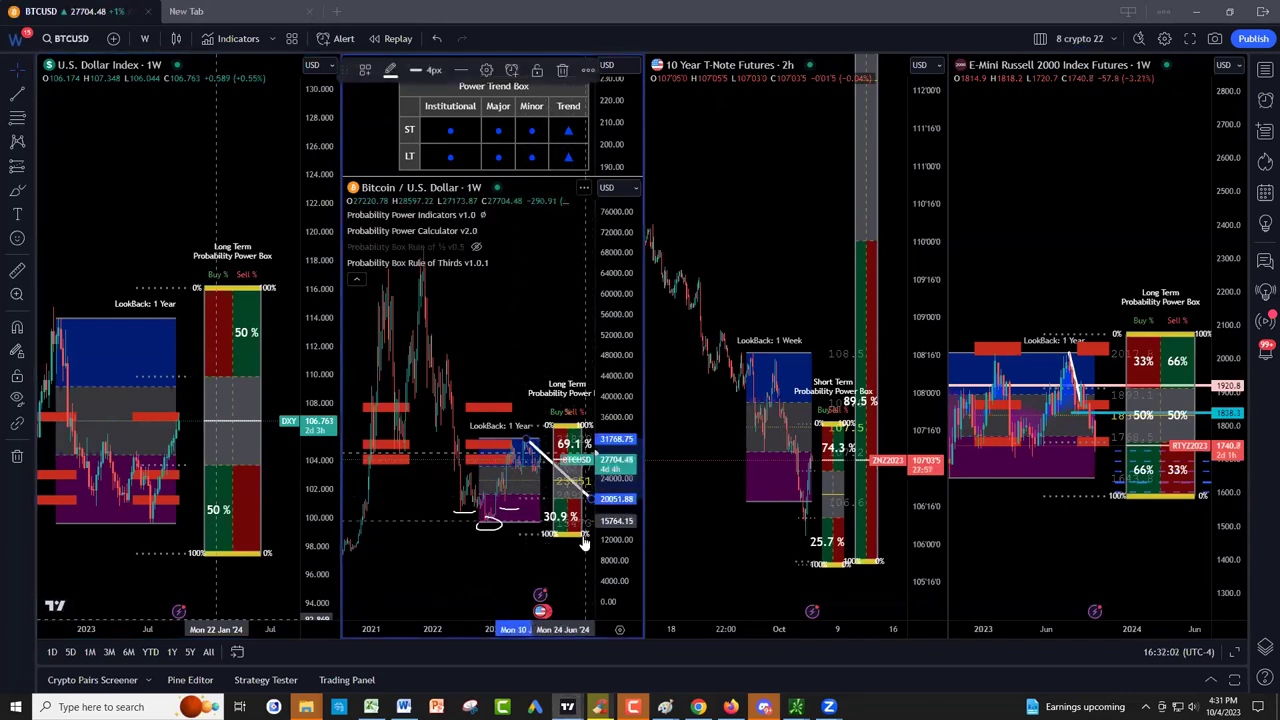
pyautogui.click(30, 97)
pyautogui.click(61, 110)
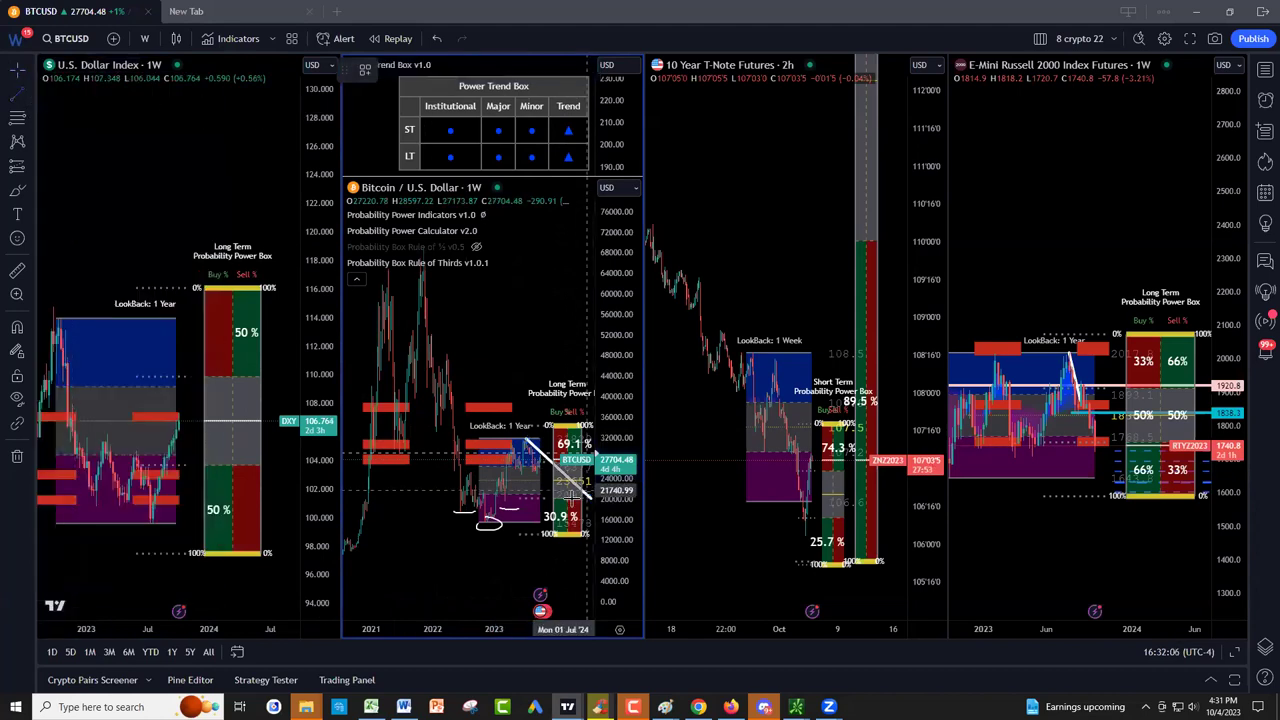
pyautogui.moveTo(490, 524)
pyautogui.mouseDown()
pyautogui.moveTo(575, 445)
pyautogui.moveTo(557, 460)
pyautogui.mouseUp()
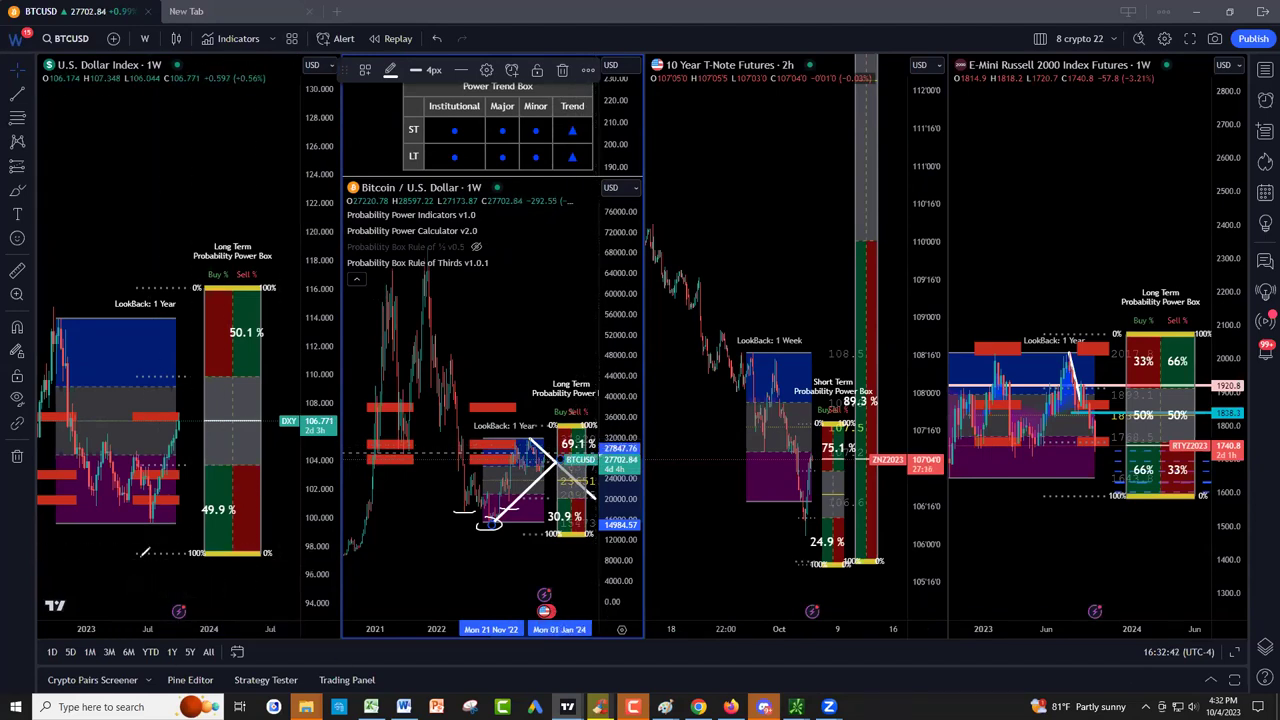
# Step: Circle the Dollar Index's recent low, underline the levels beneath it, and box the base of its power box
pyautogui.moveTo(160, 505)
pyautogui.mouseDown()
pyautogui.moveTo(128, 516)
pyautogui.moveTo(176, 514)
pyautogui.moveTo(172, 498)
pyautogui.mouseUp()
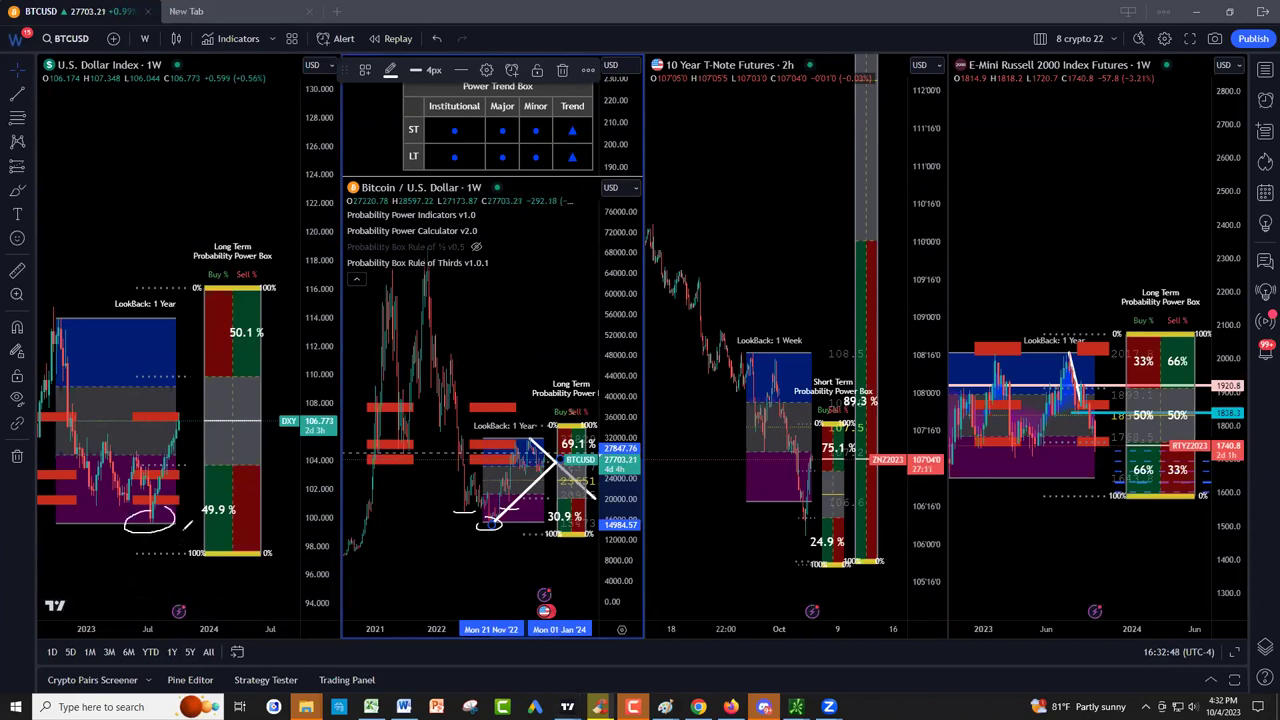
pyautogui.moveTo(175, 524); pyautogui.dragTo(217, 527)
pyautogui.moveTo(142, 560); pyautogui.dragTo(225, 560)
pyautogui.moveTo(157, 527)
pyautogui.mouseDown()
pyautogui.moveTo(150, 561)
pyautogui.moveTo(288, 563)
pyautogui.moveTo(289, 518)
pyautogui.moveTo(200, 530)
pyautogui.mouseUp()
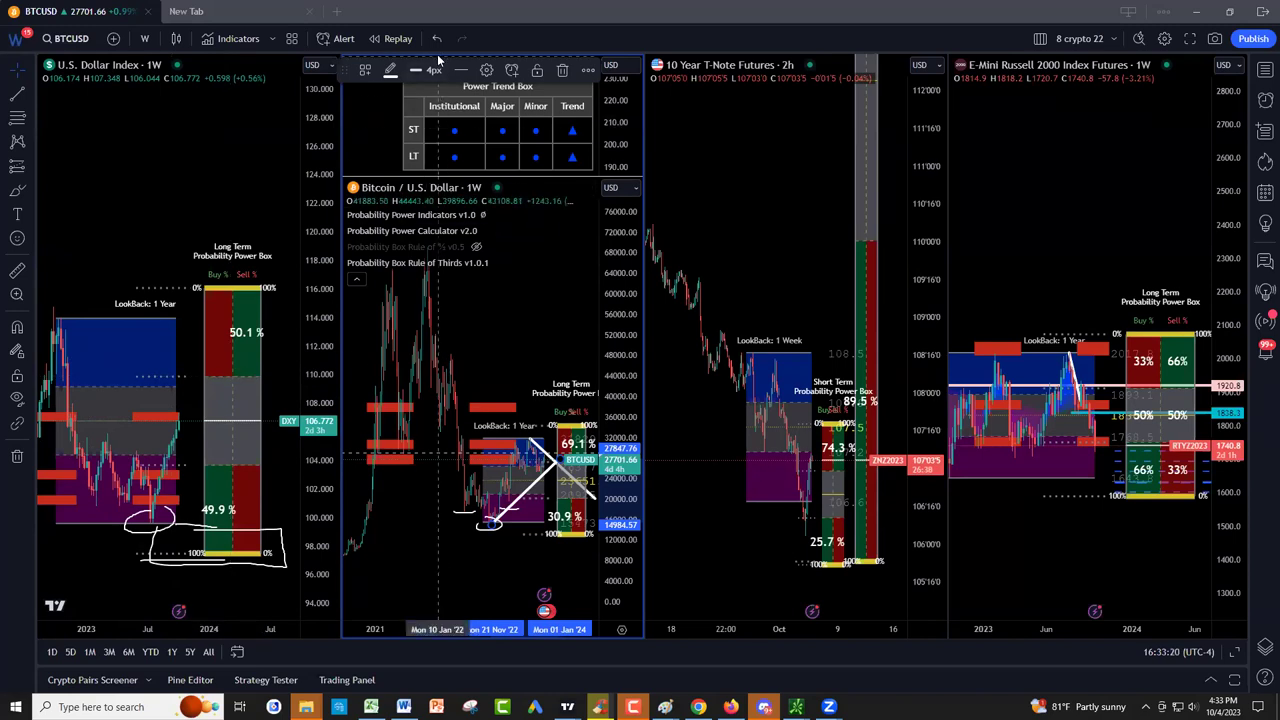
# Step: Mark the 109.4 level on the Dollar Index chart and trace the double bottom with its neckline and circled breakout
pyautogui.moveTo(136, 377)
pyautogui.mouseDown()
pyautogui.moveTo(216, 386)
pyautogui.moveTo(225, 380)
pyautogui.moveTo(200, 378)
pyautogui.moveTo(212, 360)
pyautogui.moveTo(212, 380)
pyautogui.moveTo(240, 380)
pyautogui.mouseUp()
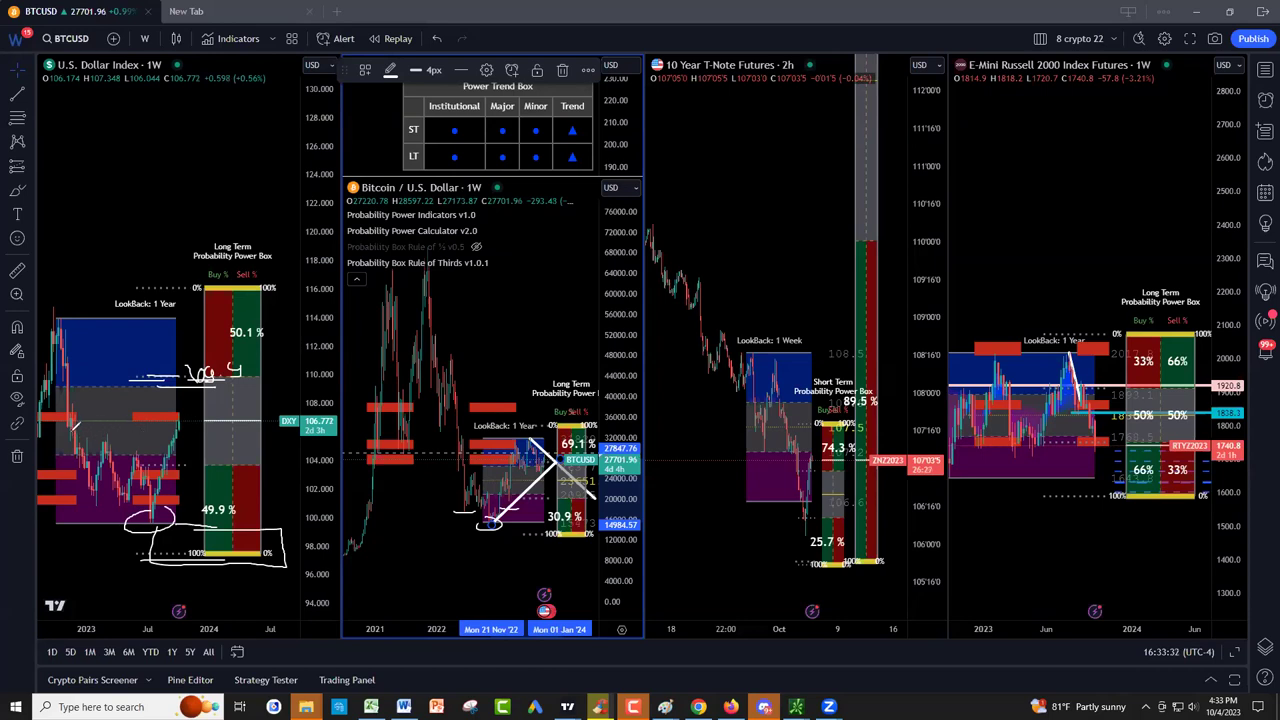
pyautogui.moveTo(68, 436)
pyautogui.mouseDown()
pyautogui.moveTo(90, 503)
pyautogui.moveTo(118, 440)
pyautogui.moveTo(150, 516)
pyautogui.moveTo(188, 404)
pyautogui.mouseUp()
pyautogui.moveTo(109, 435)
pyautogui.mouseDown()
pyautogui.moveTo(188, 437)
pyautogui.moveTo(184, 410)
pyautogui.mouseUp()
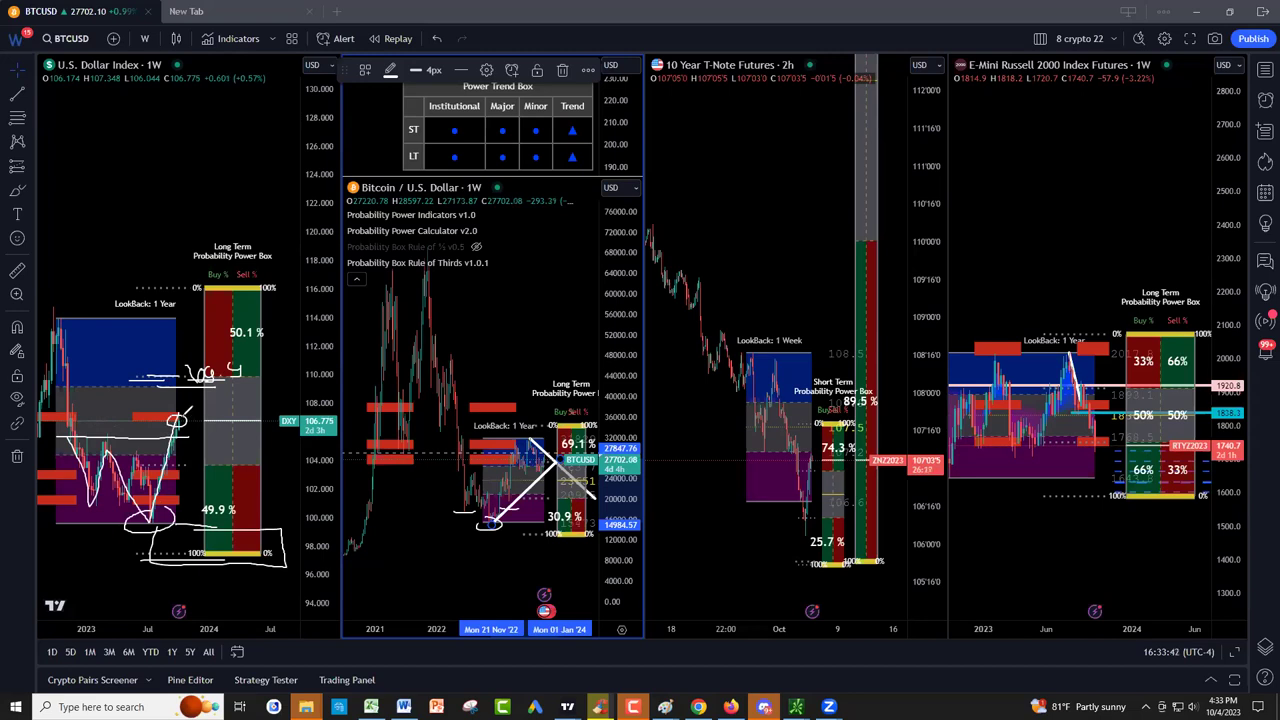
pyautogui.moveTo(182, 415); pyautogui.dragTo(194, 403)
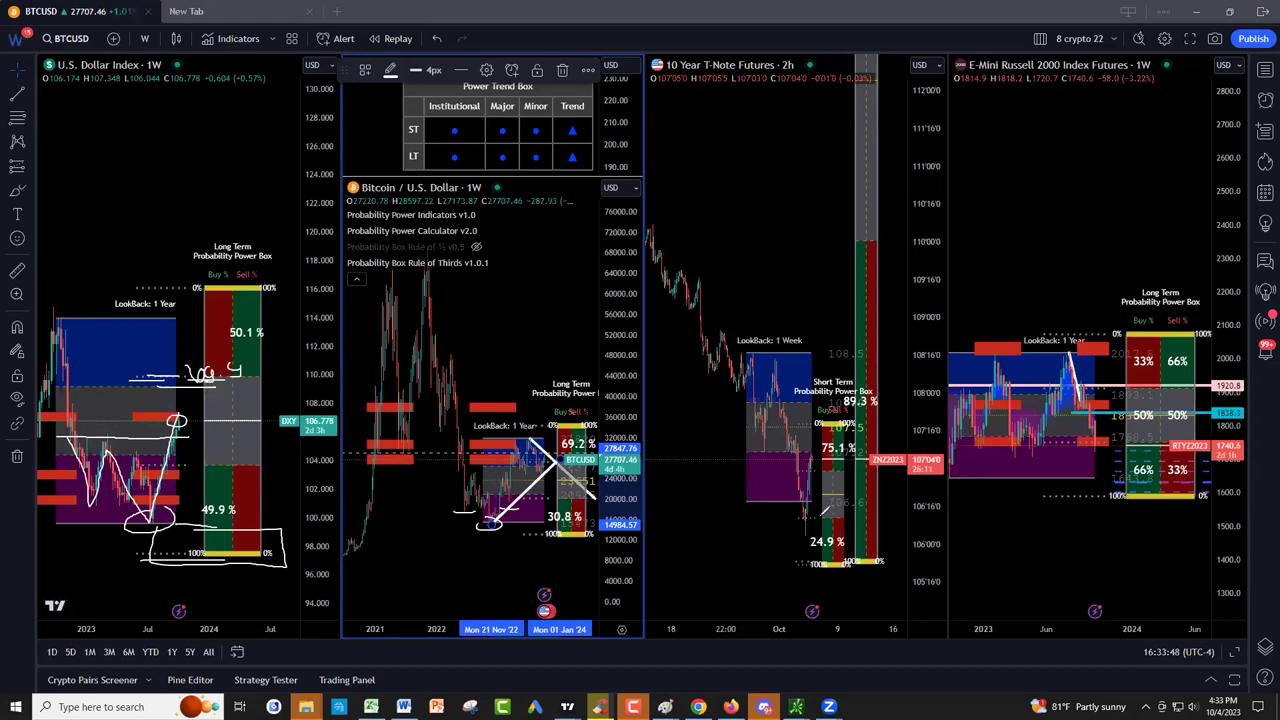
# Step: Sketch the T-Note's drop to the power box base and rebound to 110'00, and the Dollar Index's rise toward a circled 110.000
pyautogui.moveTo(820, 447)
pyautogui.mouseDown()
pyautogui.moveTo(862, 558)
pyautogui.moveTo(846, 552)
pyautogui.moveTo(858, 540)
pyautogui.moveTo(876, 560)
pyautogui.moveTo(886, 330)
pyautogui.moveTo(862, 272)
pyautogui.moveTo(914, 272)
pyautogui.mouseUp()
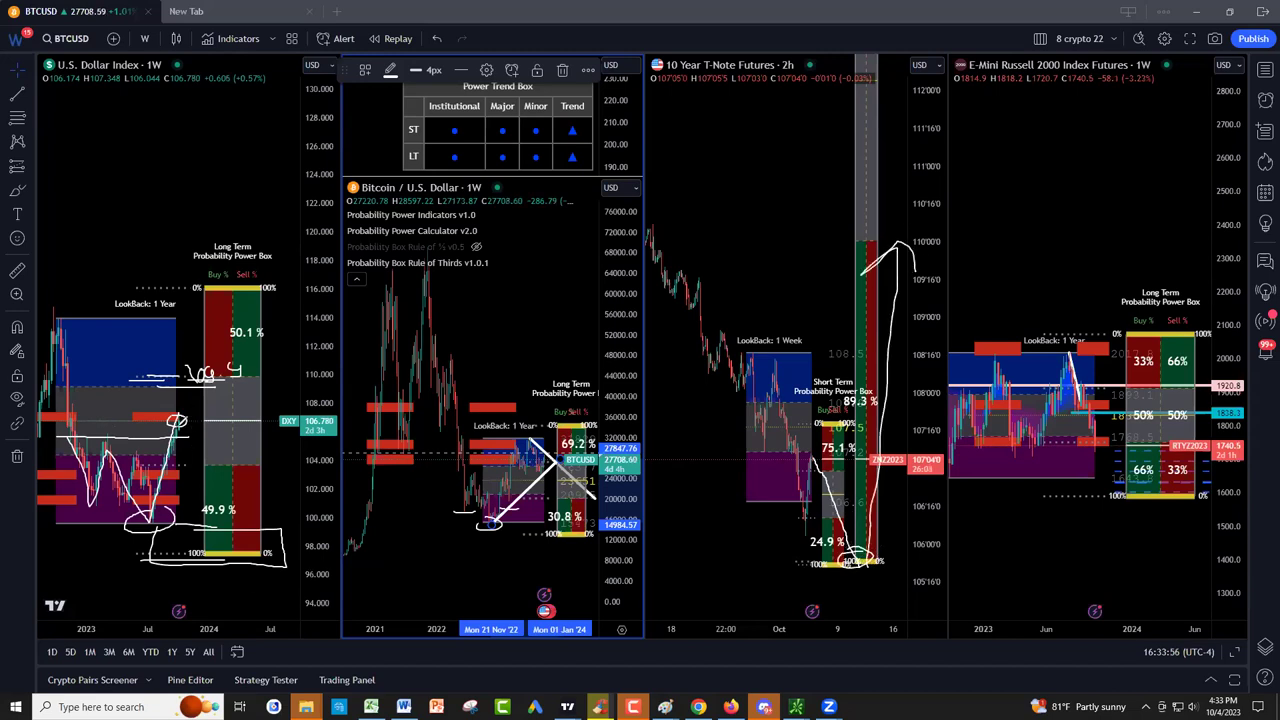
pyautogui.moveTo(180, 418)
pyautogui.mouseDown()
pyautogui.moveTo(214, 382)
pyautogui.moveTo(275, 363)
pyautogui.moveTo(358, 372)
pyautogui.moveTo(318, 356)
pyautogui.mouseUp()
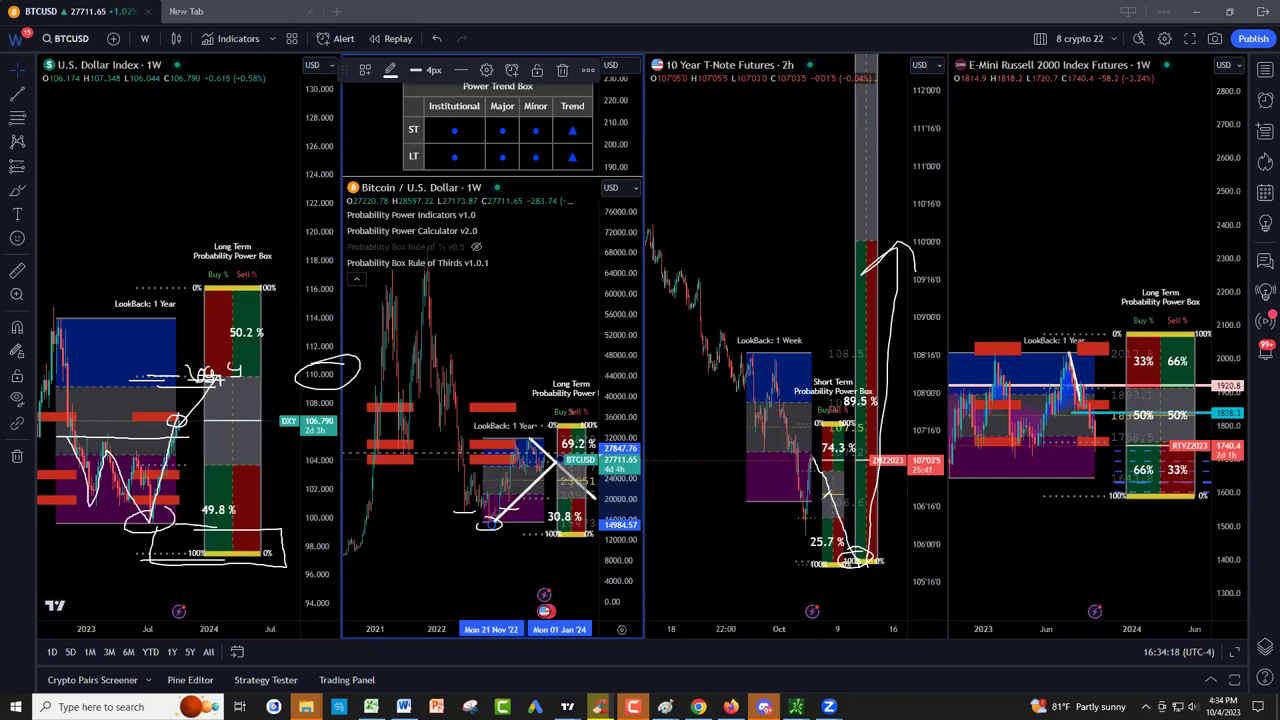
# Step: Circle the T-Note power box's base repeatedly and handwrite "4 Months Buy" and "elections" near the bottom of the charts
pyautogui.moveTo(864, 545)
pyautogui.mouseDown()
pyautogui.moveTo(845, 565)
pyautogui.moveTo(880, 545)
pyautogui.moveTo(862, 570)
pyautogui.mouseUp()
pyautogui.moveTo(686, 556)
pyautogui.mouseDown()
pyautogui.moveTo(688, 590)
pyautogui.moveTo(718, 566)
pyautogui.moveTo(788, 564)
pyautogui.moveTo(748, 612)
pyautogui.moveTo(794, 616)
pyautogui.moveTo(797, 658)
pyautogui.mouseUp()
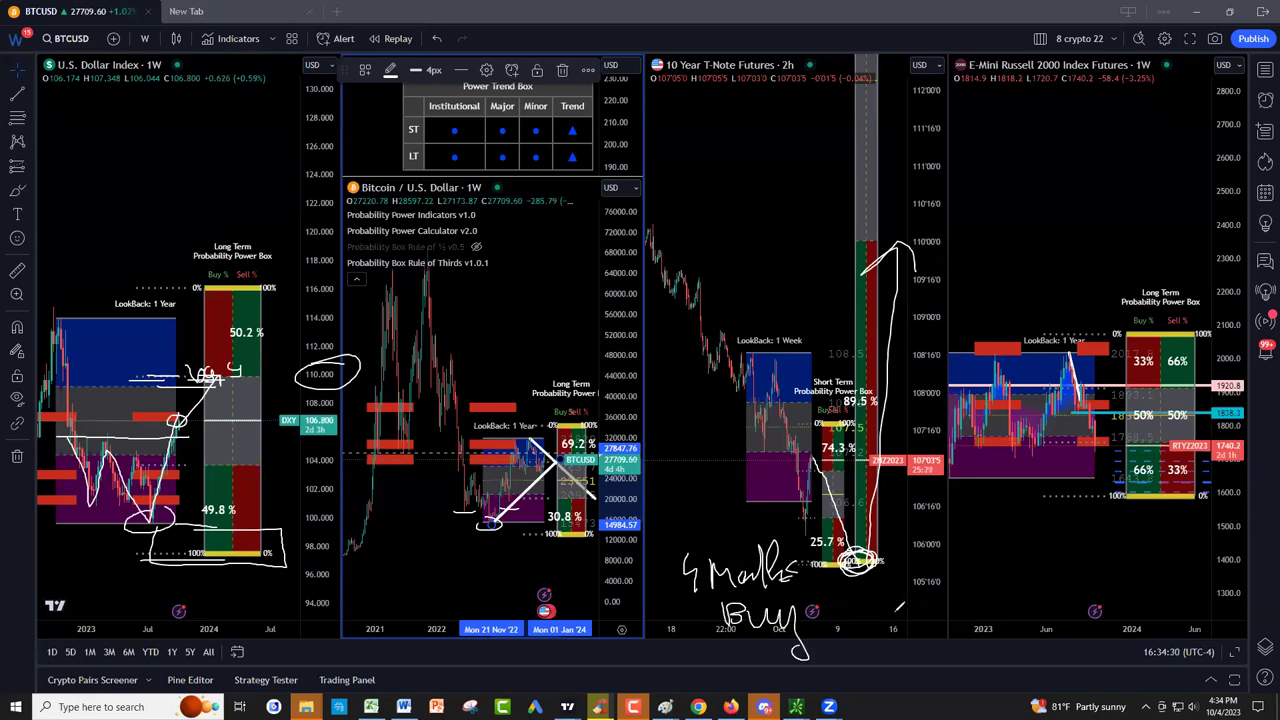
pyautogui.moveTo(924, 602)
pyautogui.mouseDown()
pyautogui.moveTo(953, 581)
pyautogui.moveTo(975, 604)
pyautogui.moveTo(1048, 598)
pyautogui.moveTo(1074, 622)
pyautogui.moveTo(1116, 612)
pyautogui.mouseUp()
pyautogui.moveTo(998, 566); pyautogui.dragTo(1004, 574)
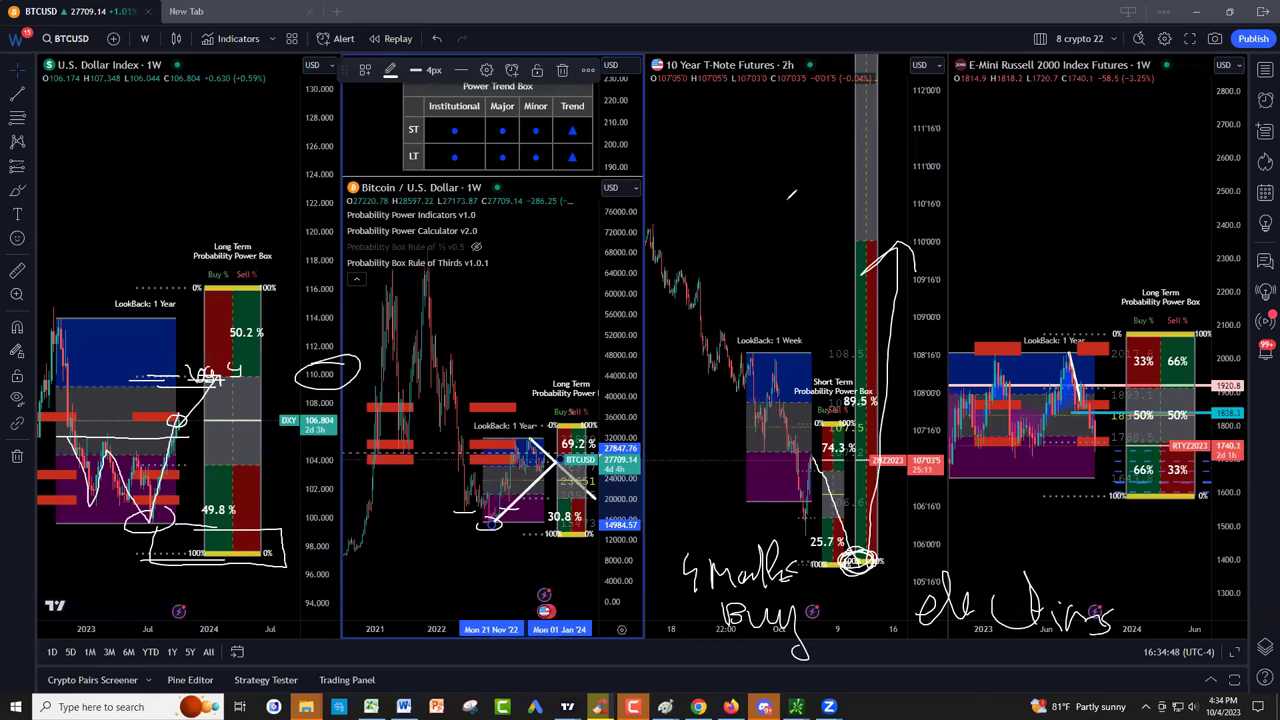
pyautogui.moveTo(890, 545)
pyautogui.mouseDown()
pyautogui.moveTo(852, 562)
pyautogui.moveTo(890, 560)
pyautogui.moveTo(836, 562)
pyautogui.moveTo(878, 564)
pyautogui.moveTo(870, 528)
pyautogui.mouseUp()
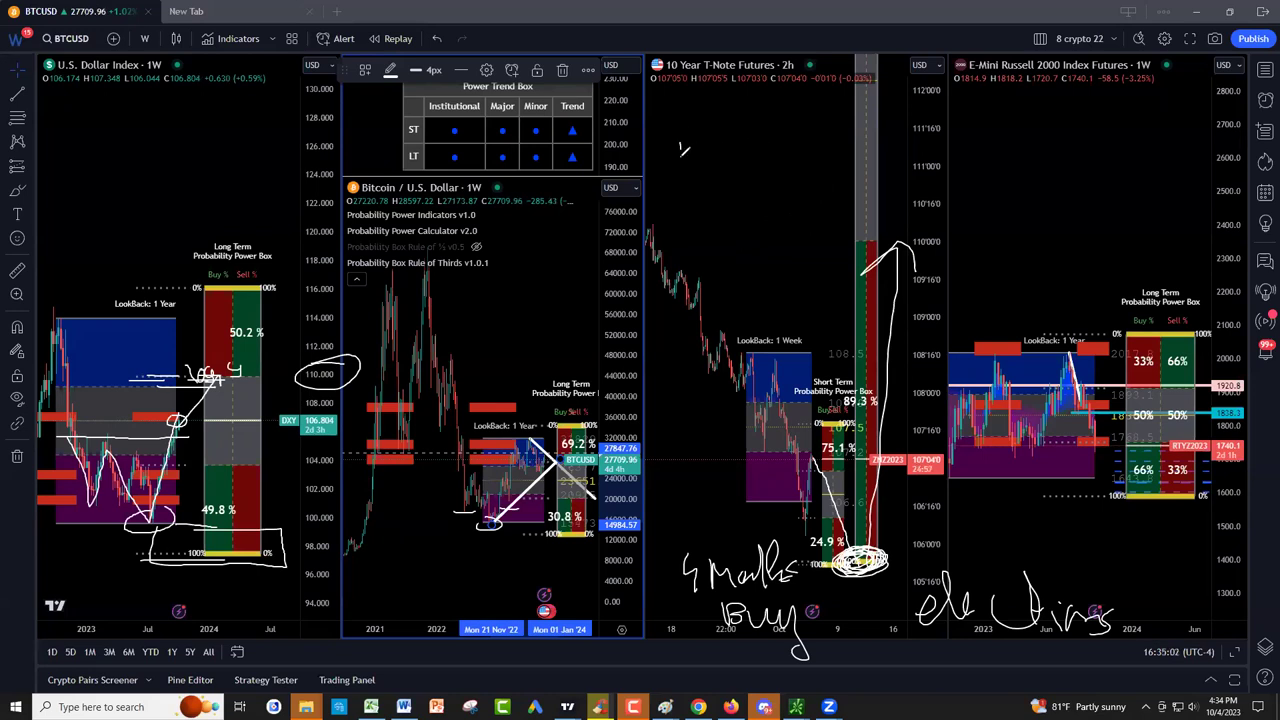
# Step: Handwrite the months Nov, Oct, Sept, Aug, July, June and May in the empty area above the T-Note price action
pyautogui.moveTo(681, 168)
pyautogui.mouseDown()
pyautogui.moveTo(713, 141)
pyautogui.moveTo(788, 150)
pyautogui.moveTo(780, 160)
pyautogui.mouseUp()
pyautogui.moveTo(804, 140)
pyautogui.mouseDown()
pyautogui.moveTo(800, 168)
pyautogui.moveTo(842, 162)
pyautogui.moveTo(842, 132)
pyautogui.moveTo(858, 140)
pyautogui.mouseUp()
pyautogui.moveTo(892, 156); pyautogui.dragTo(902, 146)
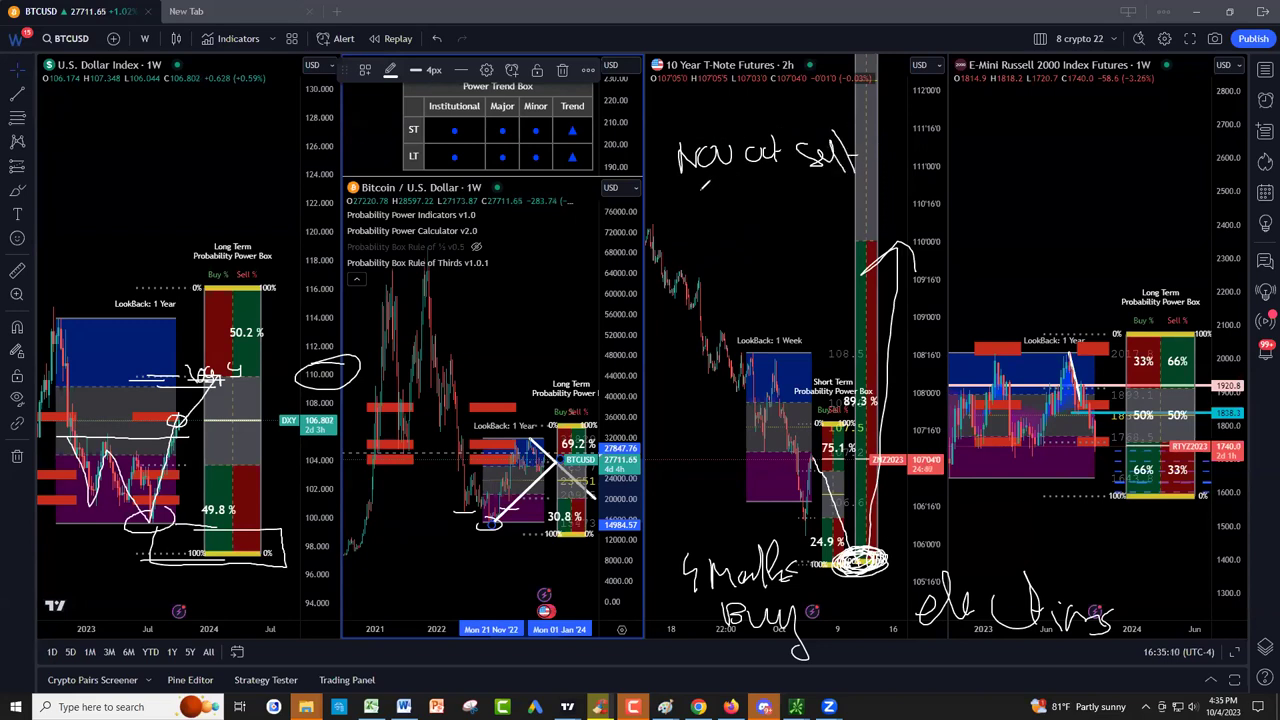
pyautogui.moveTo(692, 198)
pyautogui.mouseDown()
pyautogui.moveTo(688, 218)
pyautogui.moveTo(750, 206)
pyautogui.moveTo(748, 238)
pyautogui.mouseUp()
pyautogui.moveTo(768, 194)
pyautogui.mouseDown()
pyautogui.moveTo(786, 220)
pyautogui.moveTo(808, 210)
pyautogui.mouseUp()
pyautogui.moveTo(806, 172); pyautogui.dragTo(812, 210)
pyautogui.moveTo(822, 190); pyautogui.dragTo(836, 224)
pyautogui.moveTo(852, 194)
pyautogui.mouseDown()
pyautogui.moveTo(864, 218)
pyautogui.moveTo(910, 184)
pyautogui.mouseUp()
pyautogui.moveTo(742, 260); pyautogui.dragTo(746, 282)
pyautogui.moveTo(756, 260)
pyautogui.mouseDown()
pyautogui.moveTo(764, 252)
pyautogui.moveTo(778, 282)
pyautogui.moveTo(790, 262)
pyautogui.mouseUp()
pyautogui.moveTo(790, 262)
pyautogui.mouseDown()
pyautogui.moveTo(800, 282)
pyautogui.moveTo(808, 270)
pyautogui.mouseUp()
pyautogui.moveTo(820, 244); pyautogui.dragTo(802, 282)
# Step: Circle the months from May through Sept, mark over Oct, and add a circled April to the handwritten list
pyautogui.moveTo(723, 284); pyautogui.dragTo(722, 280)
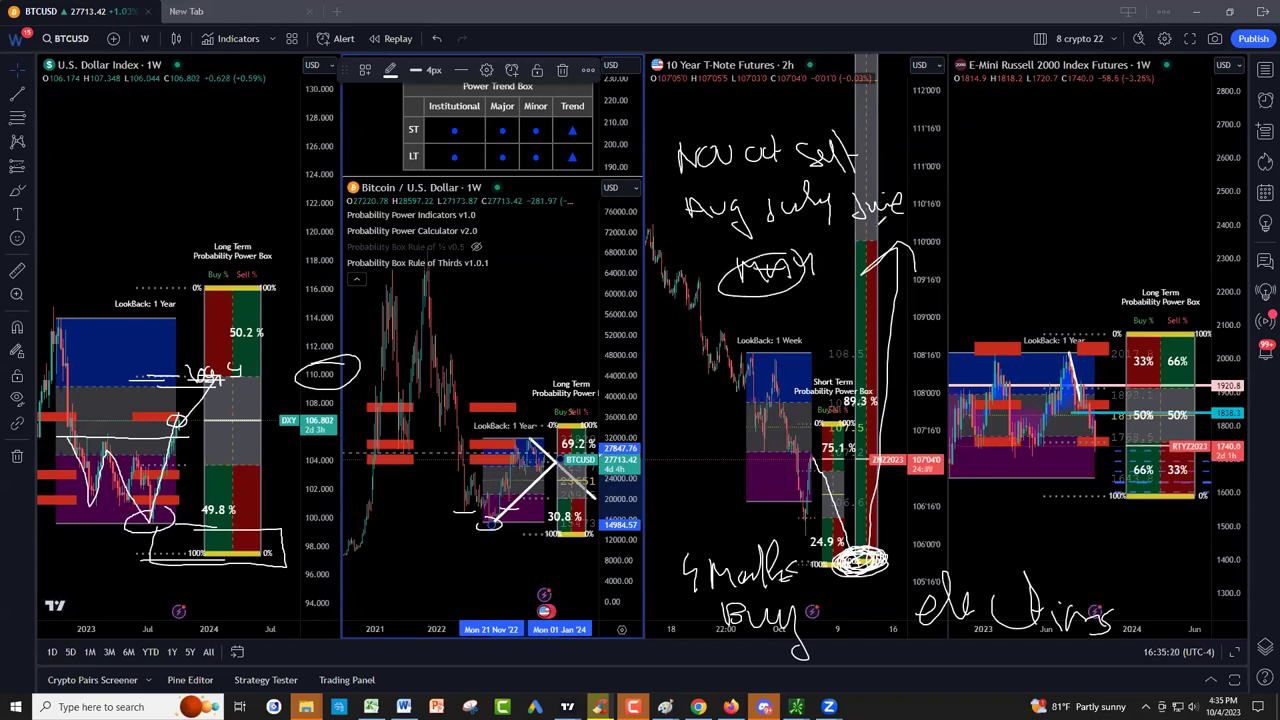
pyautogui.moveTo(888, 196); pyautogui.dragTo(896, 190)
pyautogui.moveTo(786, 194)
pyautogui.mouseDown()
pyautogui.moveTo(772, 200)
pyautogui.moveTo(784, 180)
pyautogui.mouseUp()
pyautogui.moveTo(724, 196)
pyautogui.mouseDown()
pyautogui.moveTo(676, 212)
pyautogui.moveTo(724, 196)
pyautogui.mouseUp()
pyautogui.moveTo(818, 138)
pyautogui.mouseDown()
pyautogui.moveTo(786, 160)
pyautogui.moveTo(832, 124)
pyautogui.mouseUp()
pyautogui.moveTo(752, 146); pyautogui.dragTo(780, 134)
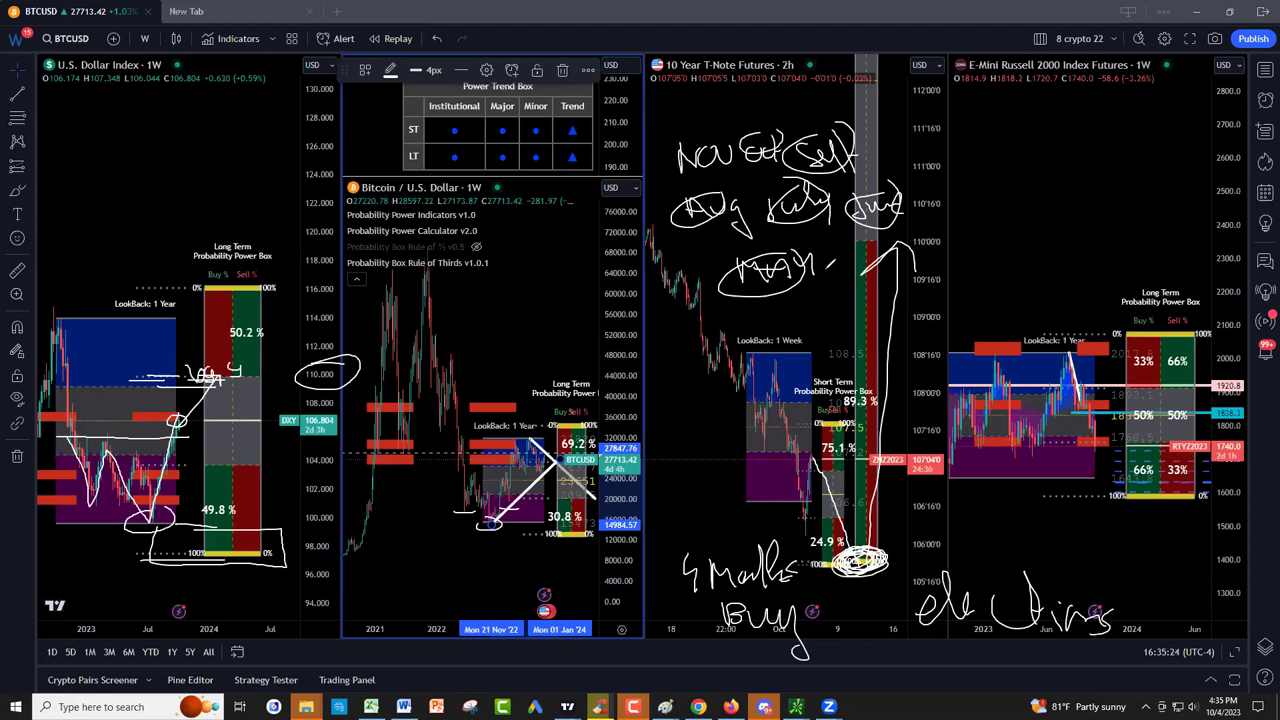
pyautogui.moveTo(828, 264)
pyautogui.mouseDown()
pyautogui.moveTo(856, 258)
pyautogui.moveTo(876, 274)
pyautogui.moveTo(894, 238)
pyautogui.moveTo(920, 250)
pyautogui.moveTo(912, 232)
pyautogui.moveTo(926, 282)
pyautogui.moveTo(904, 238)
pyautogui.mouseUp()
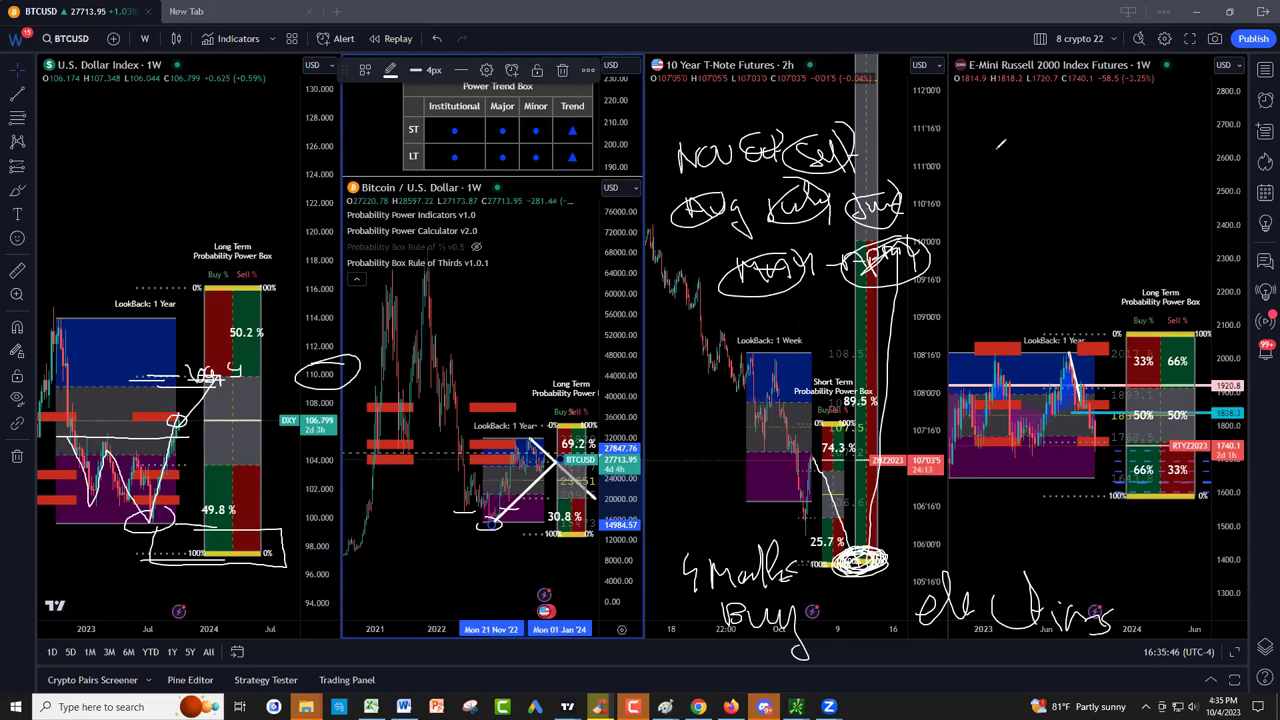
# Step: Handwrite a circled 1929 on the Russell 2000 chart with circled 2024 and 2029 above it, joined by a dash
pyautogui.moveTo(996, 148); pyautogui.dragTo(1002, 196)
pyautogui.moveTo(1036, 148)
pyautogui.mouseDown()
pyautogui.moveTo(1046, 188)
pyautogui.moveTo(1078, 140)
pyautogui.moveTo(1088, 183)
pyautogui.mouseUp()
pyautogui.moveTo(1120, 138)
pyautogui.mouseDown()
pyautogui.moveTo(1127, 184)
pyautogui.moveTo(980, 188)
pyautogui.moveTo(1026, 132)
pyautogui.moveTo(990, 166)
pyautogui.mouseUp()
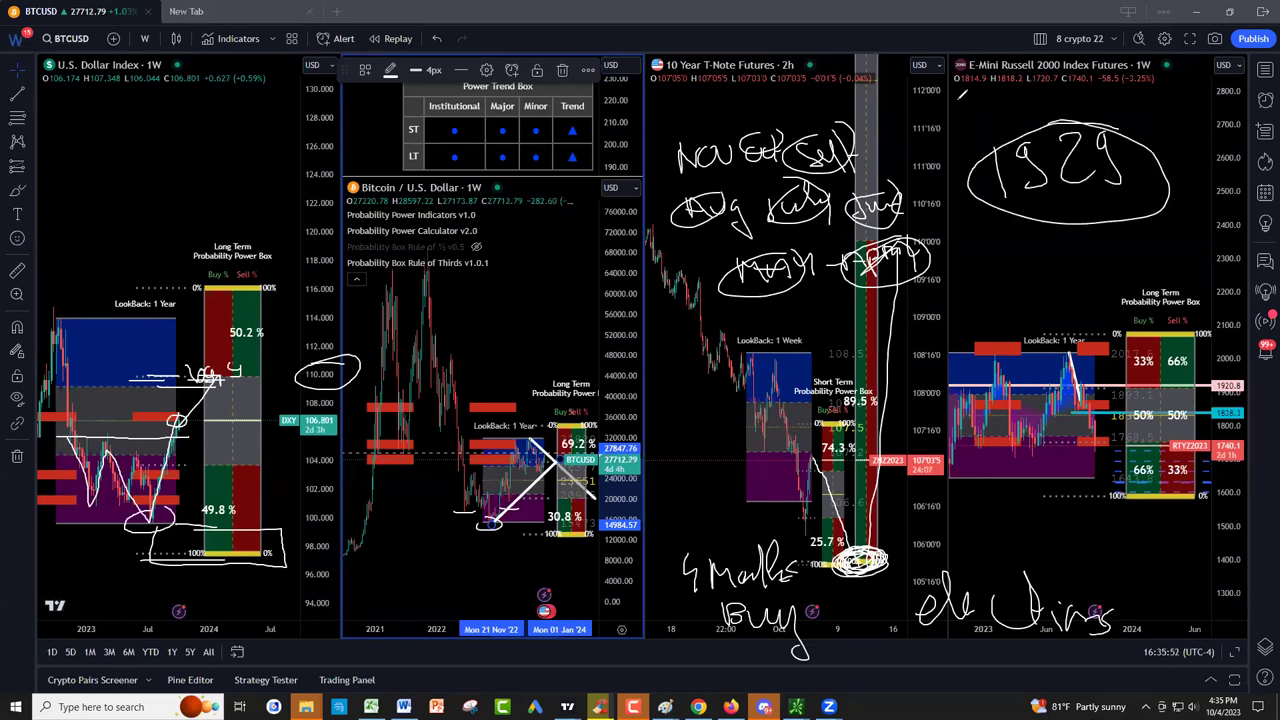
pyautogui.moveTo(960, 100)
pyautogui.mouseDown()
pyautogui.moveTo(1002, 140)
pyautogui.moveTo(1012, 100)
pyautogui.moveTo(1080, 128)
pyautogui.moveTo(1120, 110)
pyautogui.moveTo(1152, 120)
pyautogui.moveTo(1182, 88)
pyautogui.moveTo(1214, 112)
pyautogui.moveTo(1165, 52)
pyautogui.moveTo(1058, 78)
pyautogui.moveTo(1064, 120)
pyautogui.mouseUp()
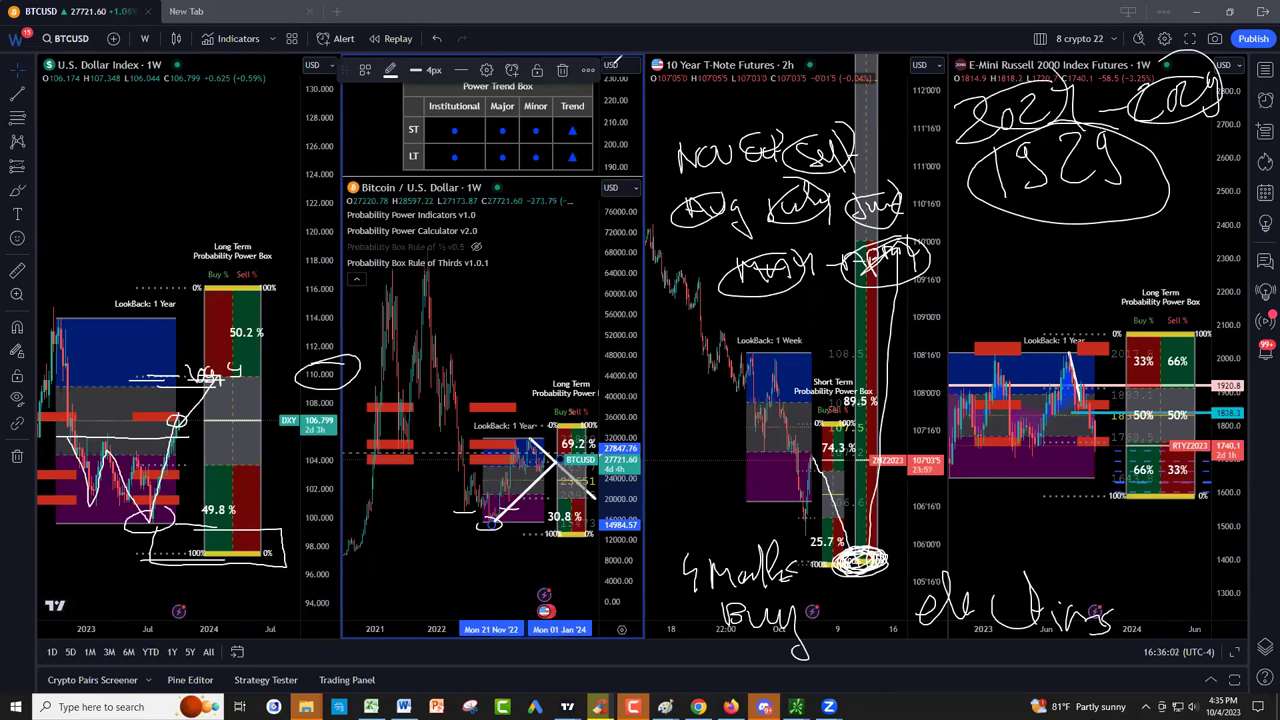
# Step: Erase the ink annotations, sketch the T-Note's resistance, drop to the power box base and rebound, and write "Mkt" with a downward arrow
pyautogui.press('Escape')
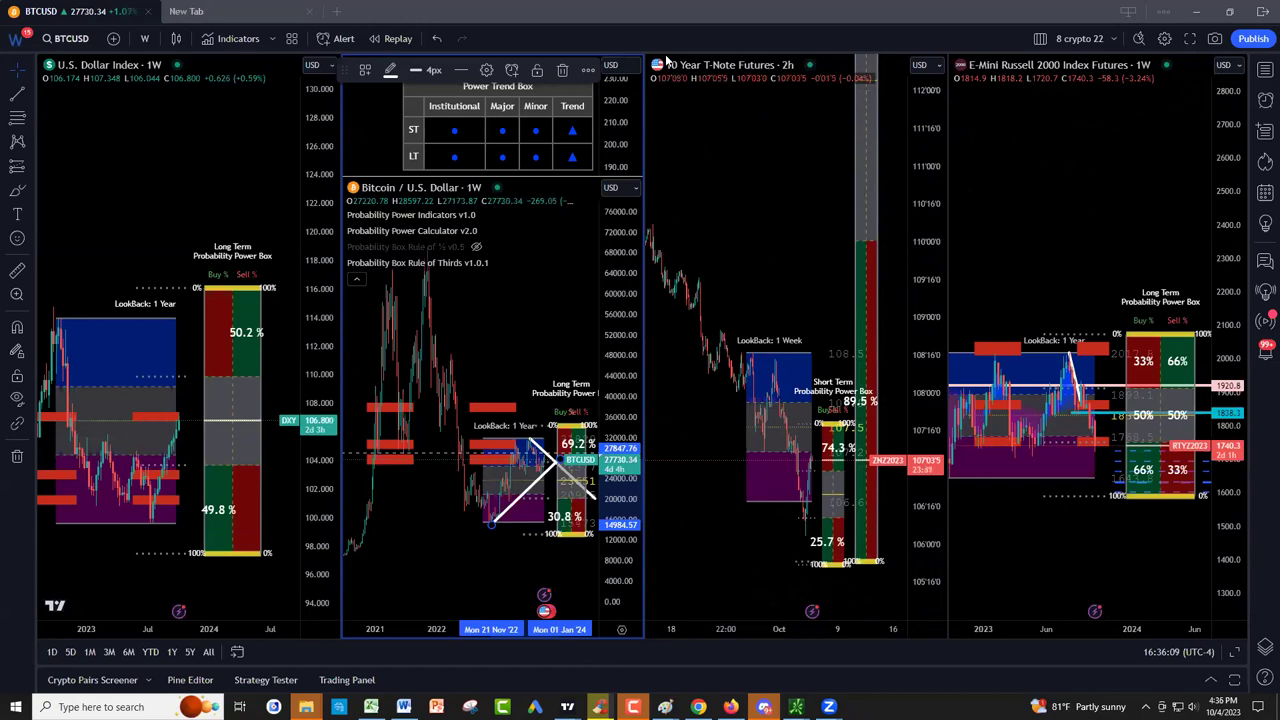
pyautogui.moveTo(759, 452)
pyautogui.mouseDown()
pyautogui.moveTo(840, 451)
pyautogui.moveTo(814, 430)
pyautogui.moveTo(837, 431)
pyautogui.moveTo(799, 446)
pyautogui.moveTo(818, 430)
pyautogui.moveTo(834, 442)
pyautogui.moveTo(868, 556)
pyautogui.moveTo(902, 504)
pyautogui.moveTo(908, 514)
pyautogui.mouseUp()
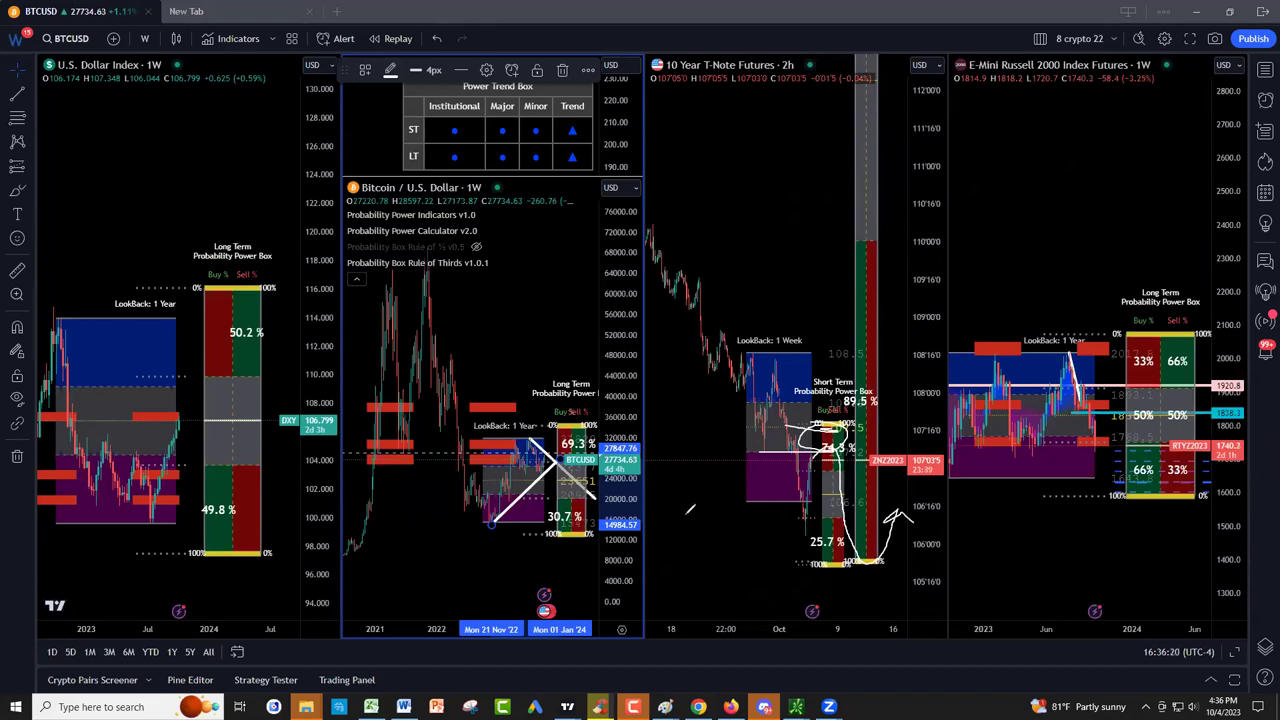
pyautogui.moveTo(660, 530)
pyautogui.mouseDown()
pyautogui.moveTo(676, 506)
pyautogui.moveTo(728, 528)
pyautogui.moveTo(758, 497)
pyautogui.moveTo(788, 517)
pyautogui.moveTo(760, 528)
pyautogui.mouseUp()
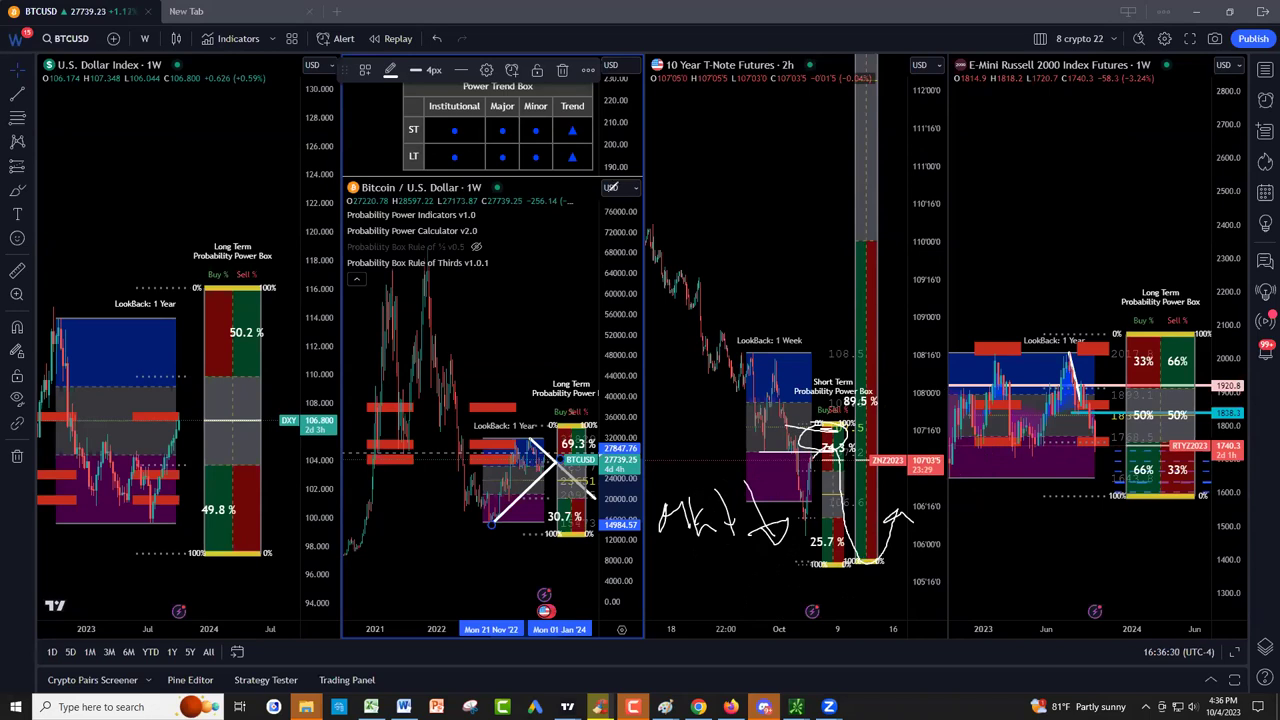
# Step: Clear the ink annotations and load the S&P 500 index (SPX) in place of the TEAM chart in the other chart window
pyautogui.press('Escape')
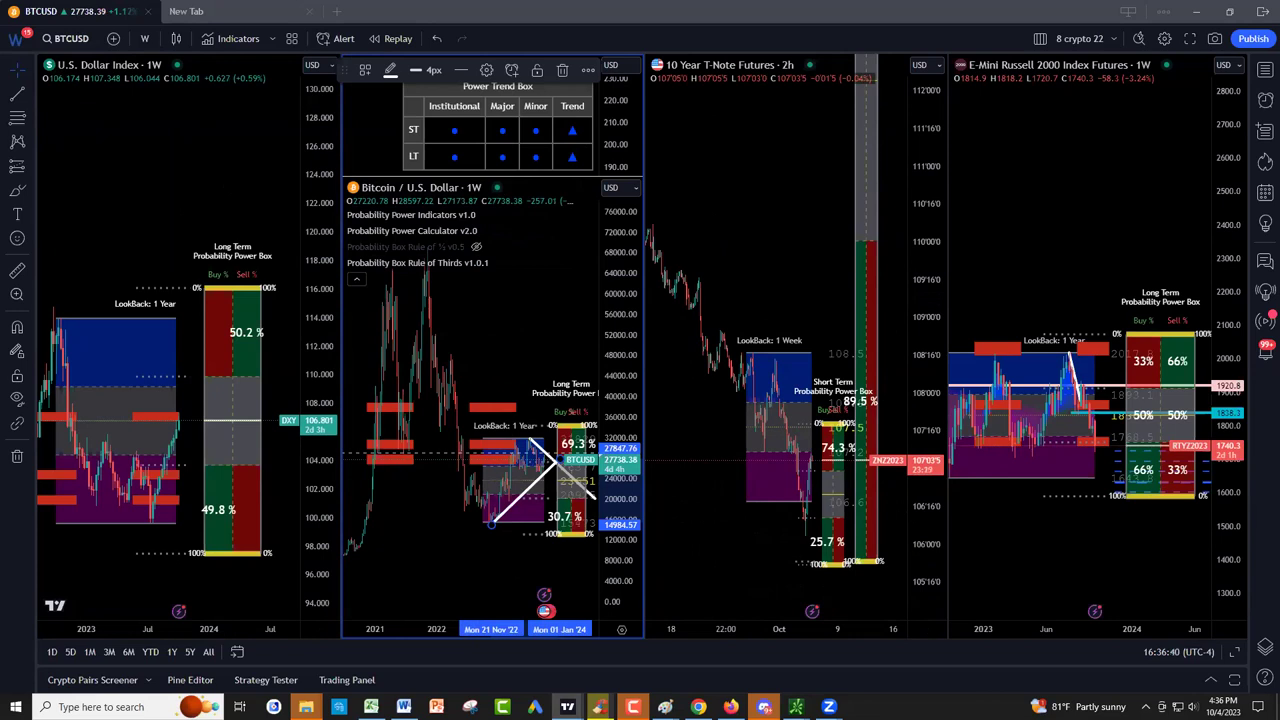
pyautogui.moveTo(951, 2); pyautogui.dragTo(952, 12)
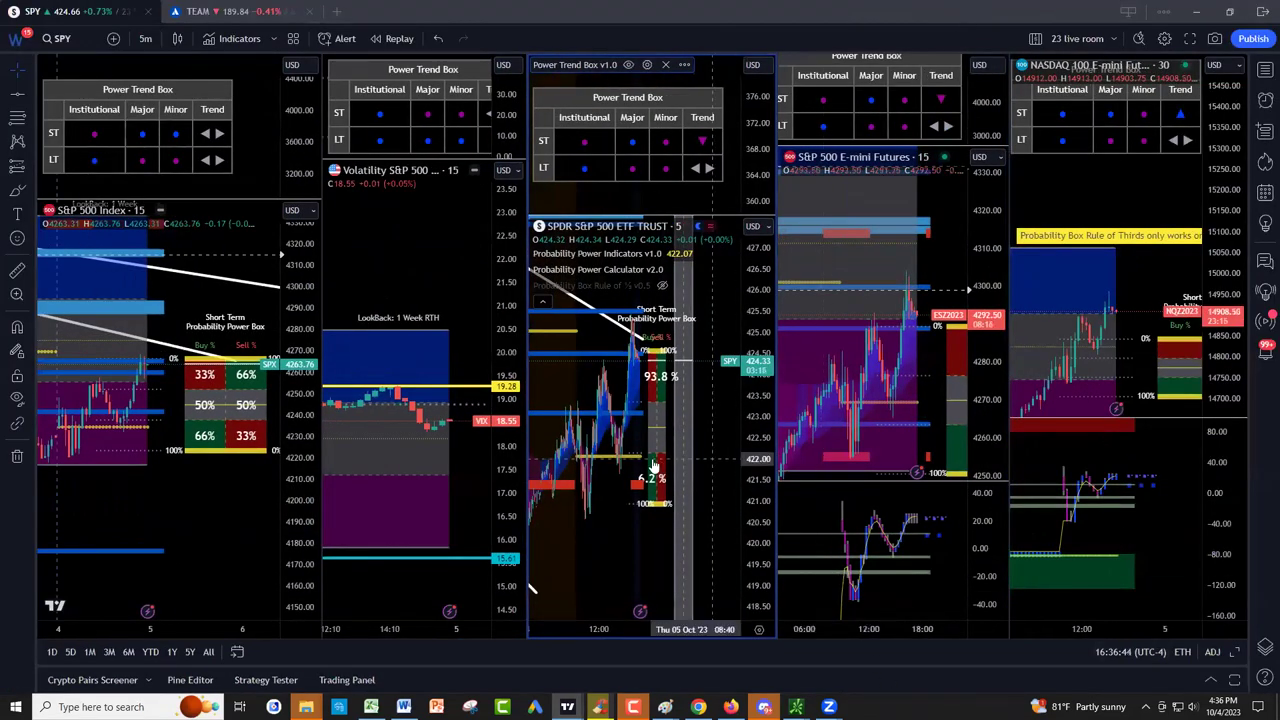
pyautogui.click(197, 12)
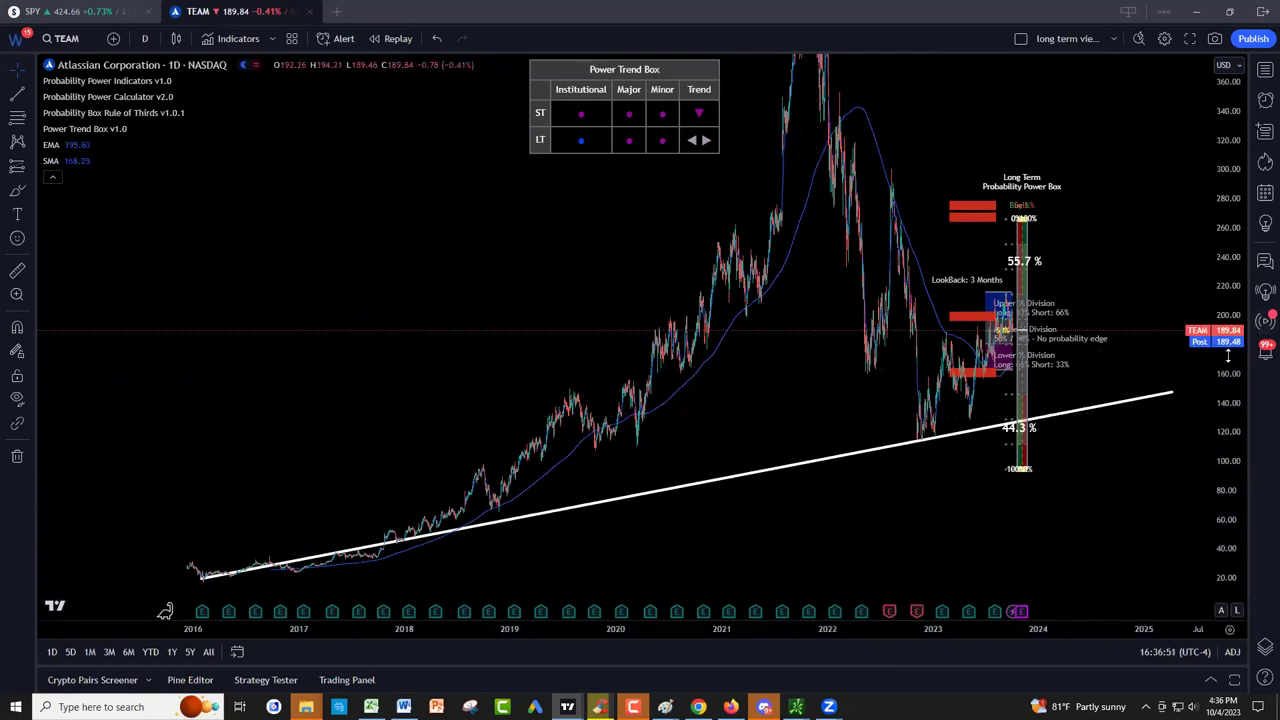
pyautogui.moveTo(1229, 365); pyautogui.dragTo(1131, 547)
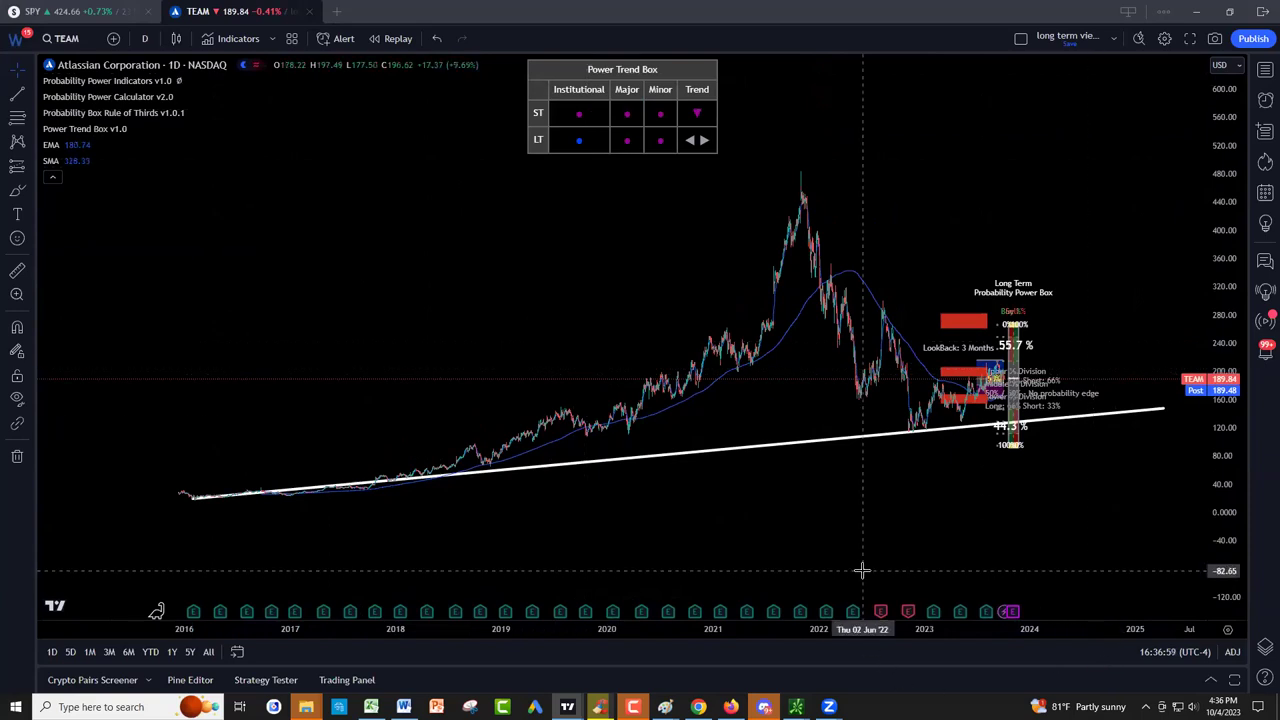
pyautogui.write('SPX')
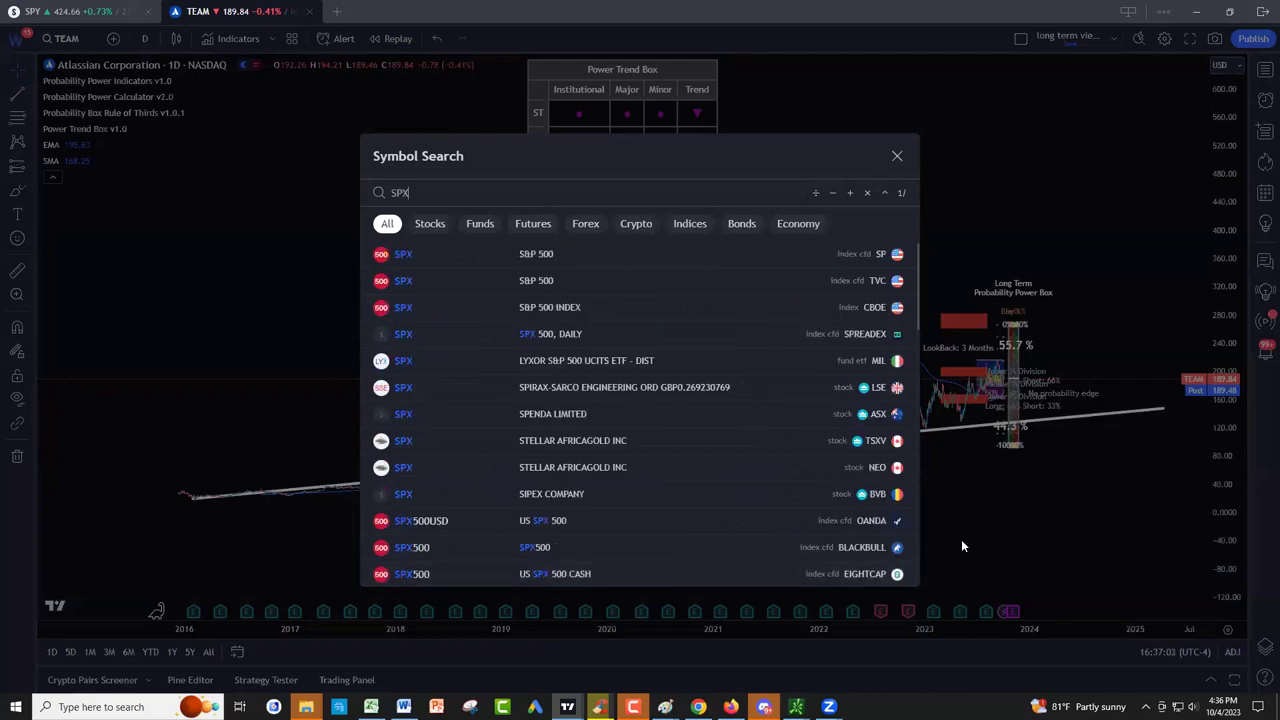
pyautogui.click(613, 251)
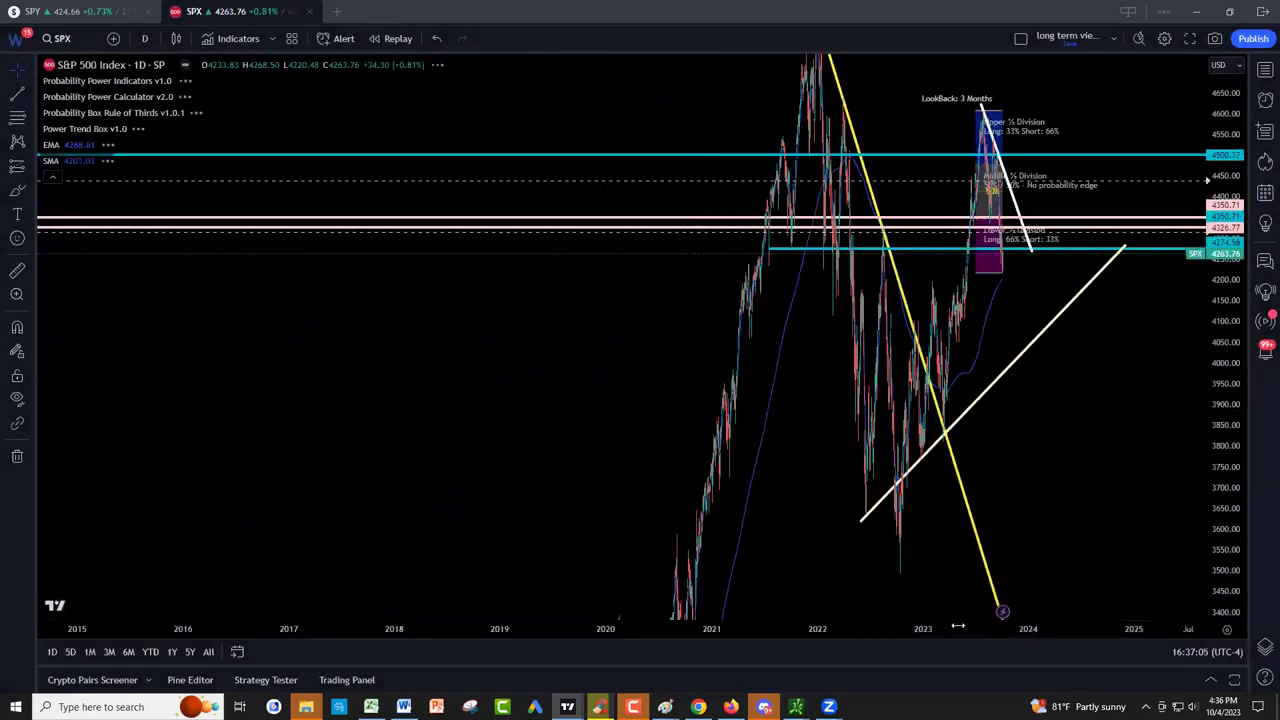
# Step: Circle the September 2021 peak, bracket the highs around January 2022, and circle the three lower peaks along the yellow downtrend line
pyautogui.moveTo(972, 633); pyautogui.dragTo(335, 655)
pyautogui.moveTo(571, 517); pyautogui.dragTo(1162, 604)
pyautogui.moveTo(821, 647)
pyautogui.mouseDown()
pyautogui.moveTo(773, 654)
pyautogui.moveTo(838, 653)
pyautogui.moveTo(810, 659)
pyautogui.mouseUp()
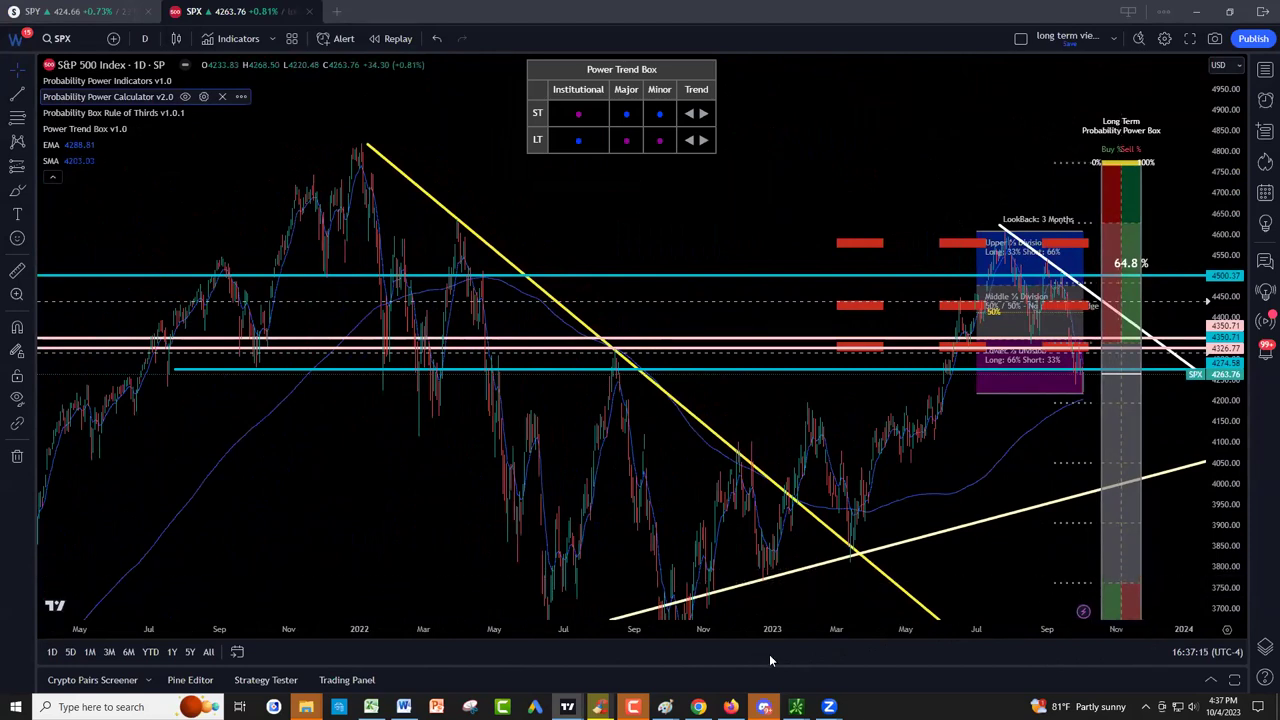
pyautogui.moveTo(1236, 495); pyautogui.dragTo(1236, 559)
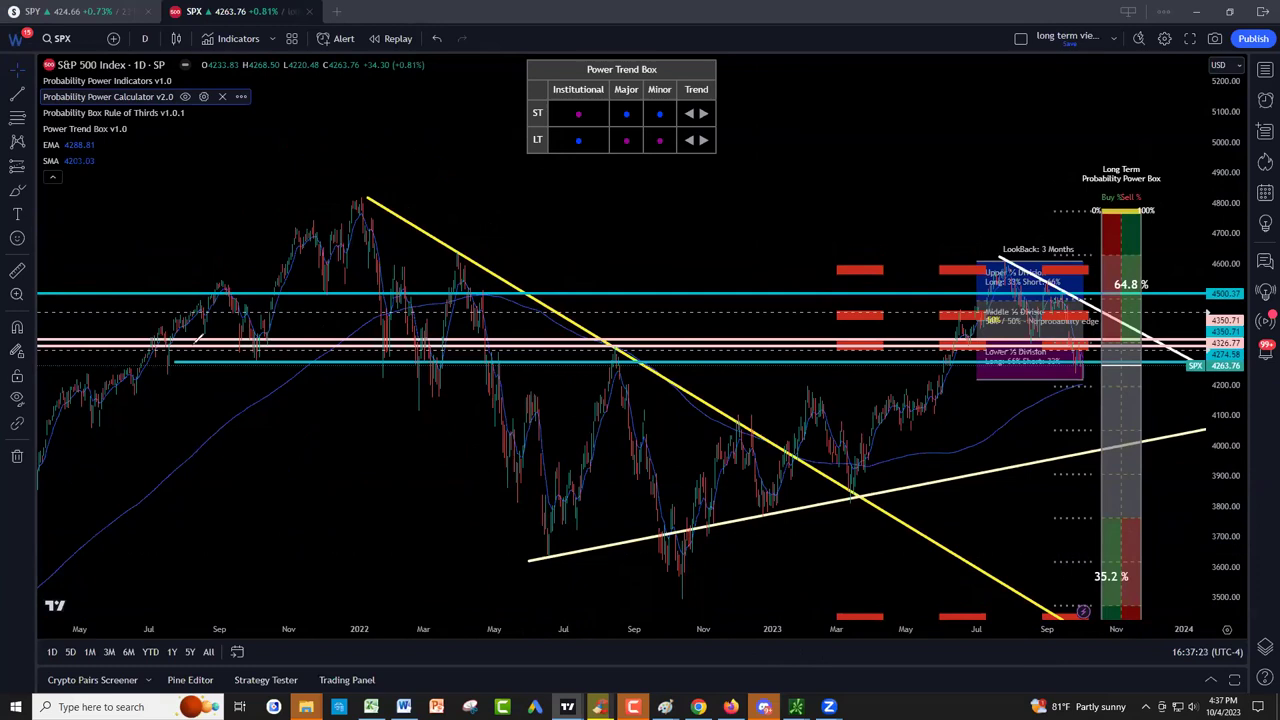
pyautogui.moveTo(226, 258)
pyautogui.mouseDown()
pyautogui.moveTo(232, 282)
pyautogui.moveTo(228, 258)
pyautogui.mouseUp()
pyautogui.moveTo(288, 214)
pyautogui.mouseDown()
pyautogui.moveTo(288, 229)
pyautogui.moveTo(388, 232)
pyautogui.moveTo(388, 214)
pyautogui.moveTo(255, 195)
pyautogui.mouseUp()
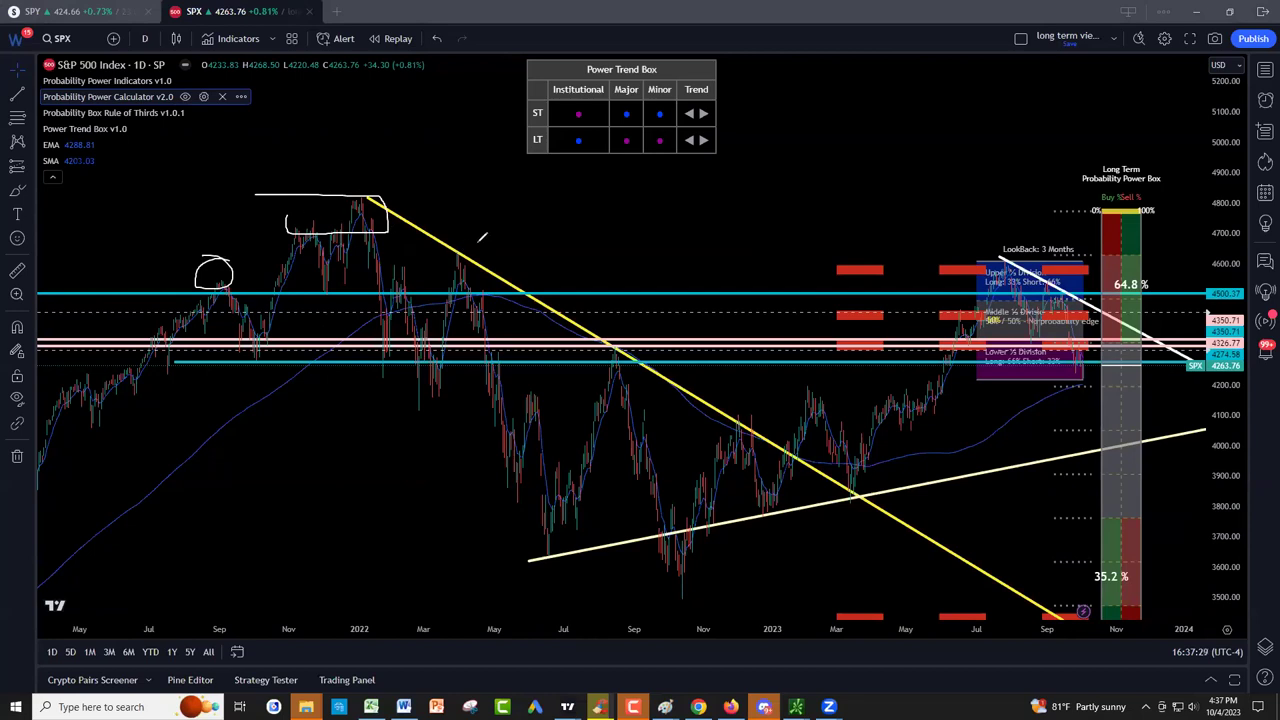
pyautogui.moveTo(478, 238)
pyautogui.mouseDown()
pyautogui.moveTo(484, 252)
pyautogui.moveTo(440, 238)
pyautogui.mouseUp()
pyautogui.moveTo(612, 338)
pyautogui.mouseDown()
pyautogui.moveTo(640, 338)
pyautogui.moveTo(615, 340)
pyautogui.mouseUp()
pyautogui.moveTo(770, 421)
pyautogui.mouseDown()
pyautogui.moveTo(752, 440)
pyautogui.moveTo(774, 422)
pyautogui.mouseUp()
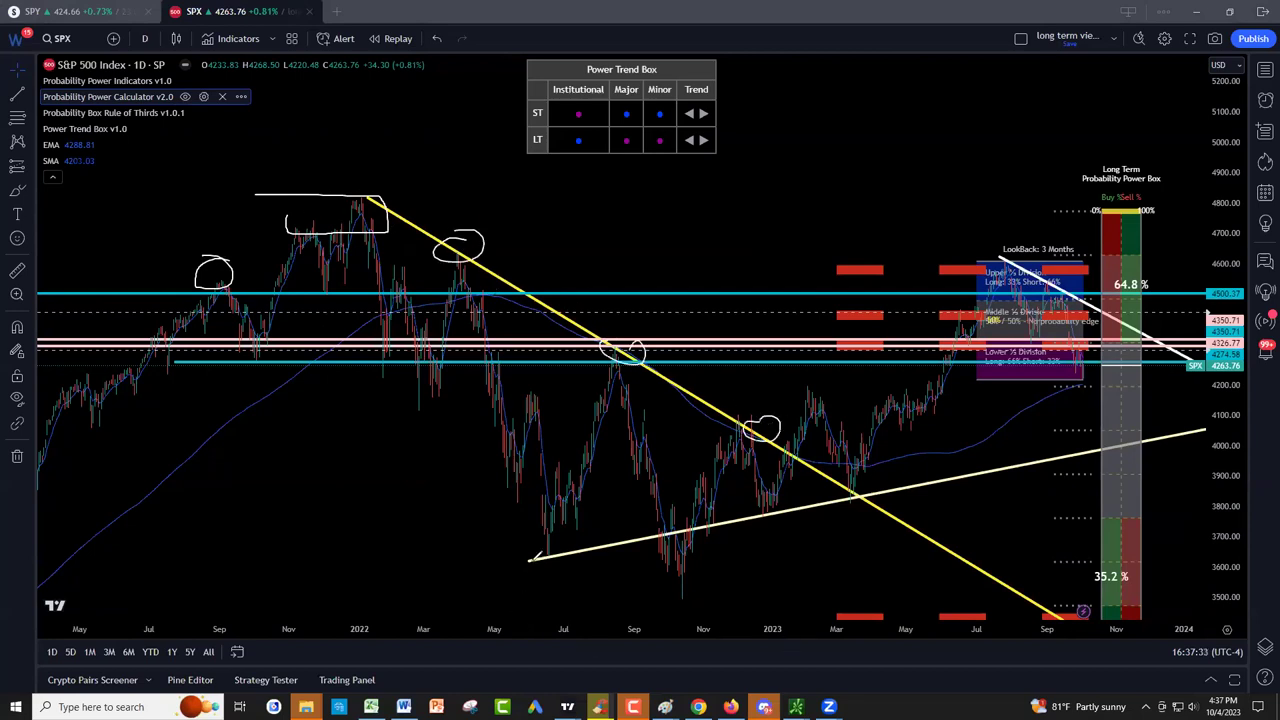
# Step: Mark the lows on and below the rising trend line with a curve, a box and a third stroke, and clear the ink
pyautogui.moveTo(535, 557)
pyautogui.mouseDown()
pyautogui.moveTo(514, 547)
pyautogui.moveTo(570, 562)
pyautogui.moveTo(580, 545)
pyautogui.mouseUp()
pyautogui.moveTo(659, 586)
pyautogui.mouseDown()
pyautogui.moveTo(660, 608)
pyautogui.moveTo(721, 613)
pyautogui.moveTo(661, 584)
pyautogui.mouseUp()
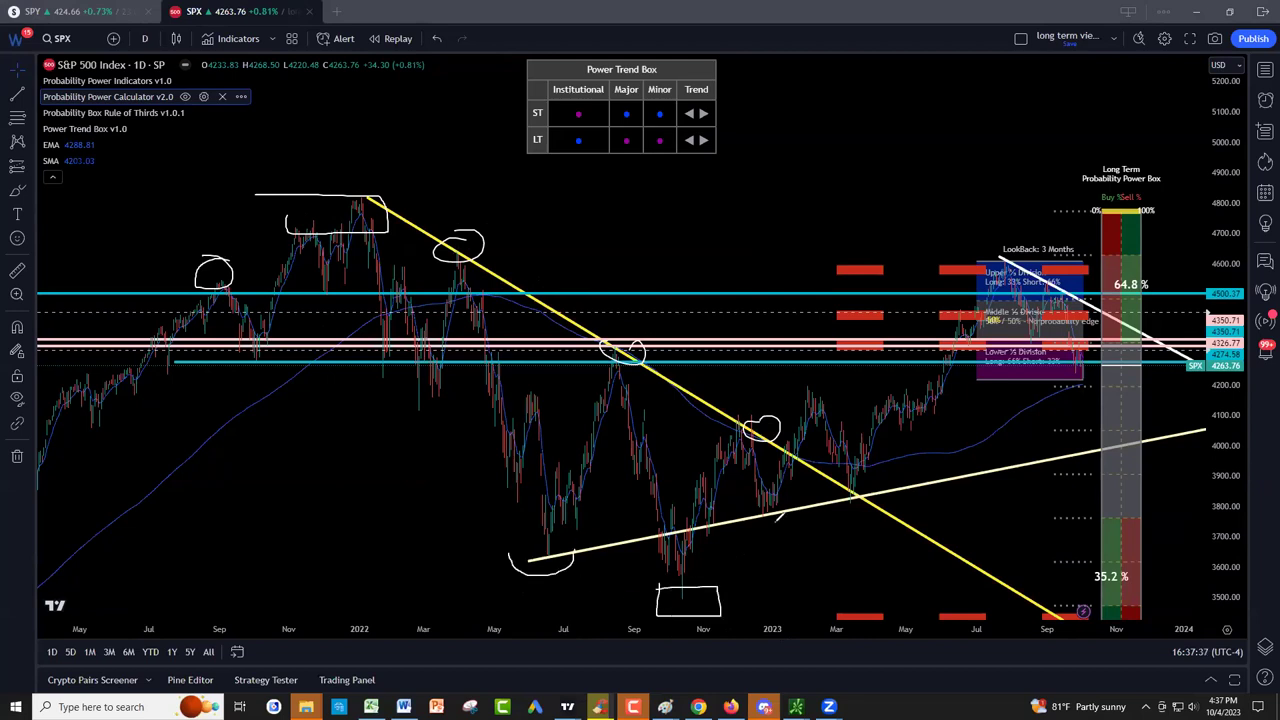
pyautogui.moveTo(750, 514)
pyautogui.mouseDown()
pyautogui.moveTo(862, 494)
pyautogui.moveTo(840, 498)
pyautogui.mouseUp()
pyautogui.press('Escape')
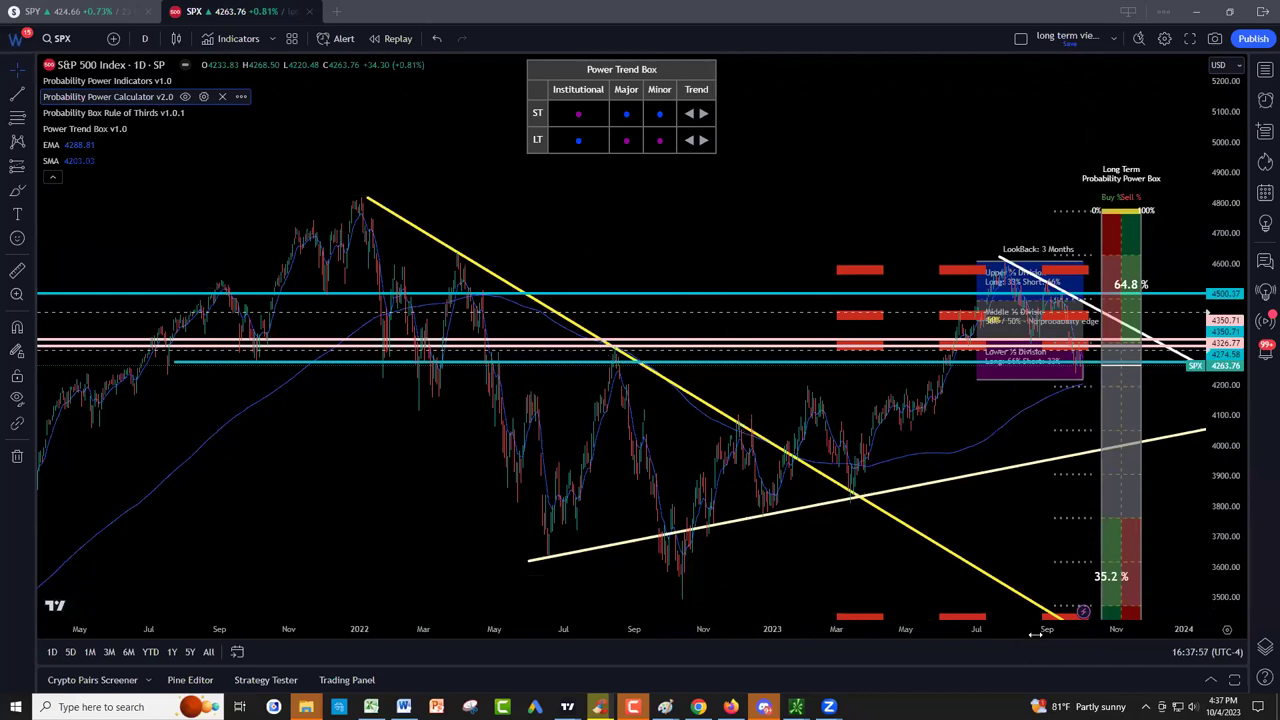
# Step: Trace the late-September drop, rebound and second drop on the recent candles, circle the rebound high and label it 4340
pyautogui.moveTo(1035, 634); pyautogui.dragTo(694, 666)
pyautogui.moveTo(1222, 510); pyautogui.dragTo(1217, 176)
pyautogui.moveTo(1218, 316); pyautogui.dragTo(1218, 462)
pyautogui.moveTo(1130, 462); pyautogui.dragTo(1158, 542)
pyautogui.moveTo(1214, 511); pyautogui.dragTo(1214, 500)
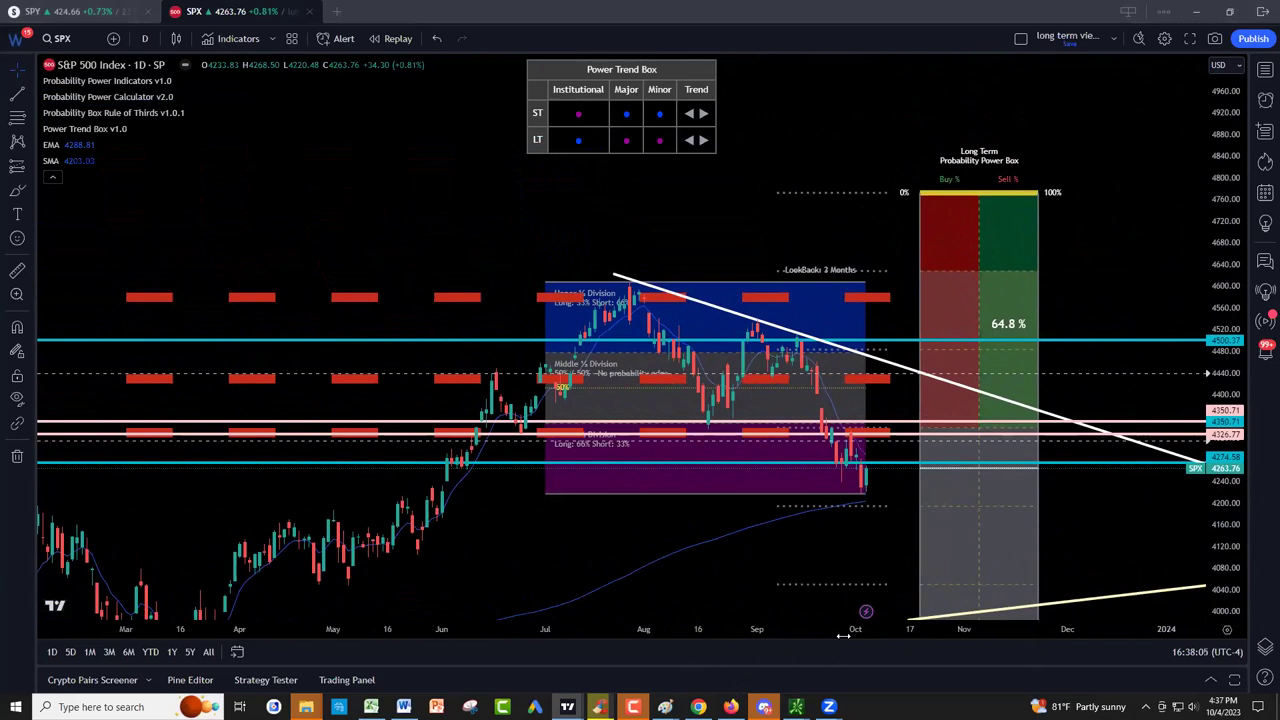
pyautogui.moveTo(843, 636); pyautogui.dragTo(755, 655)
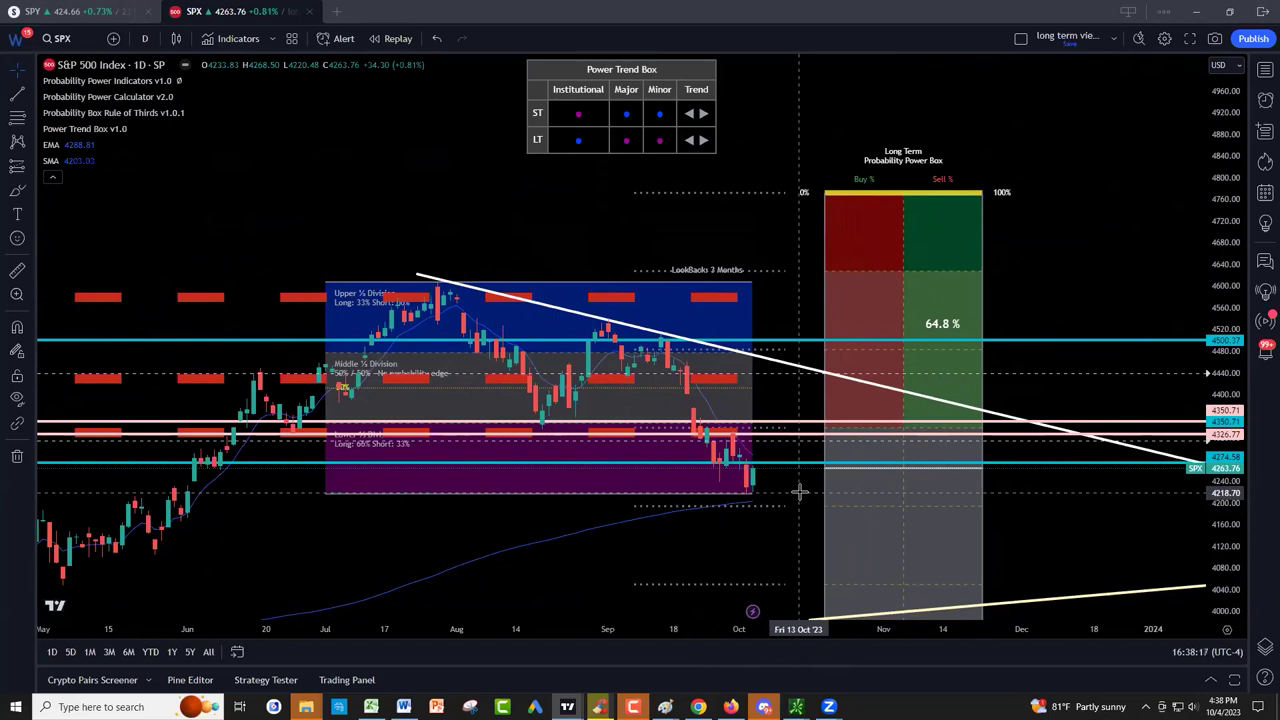
pyautogui.moveTo(1226, 530); pyautogui.dragTo(1226, 508)
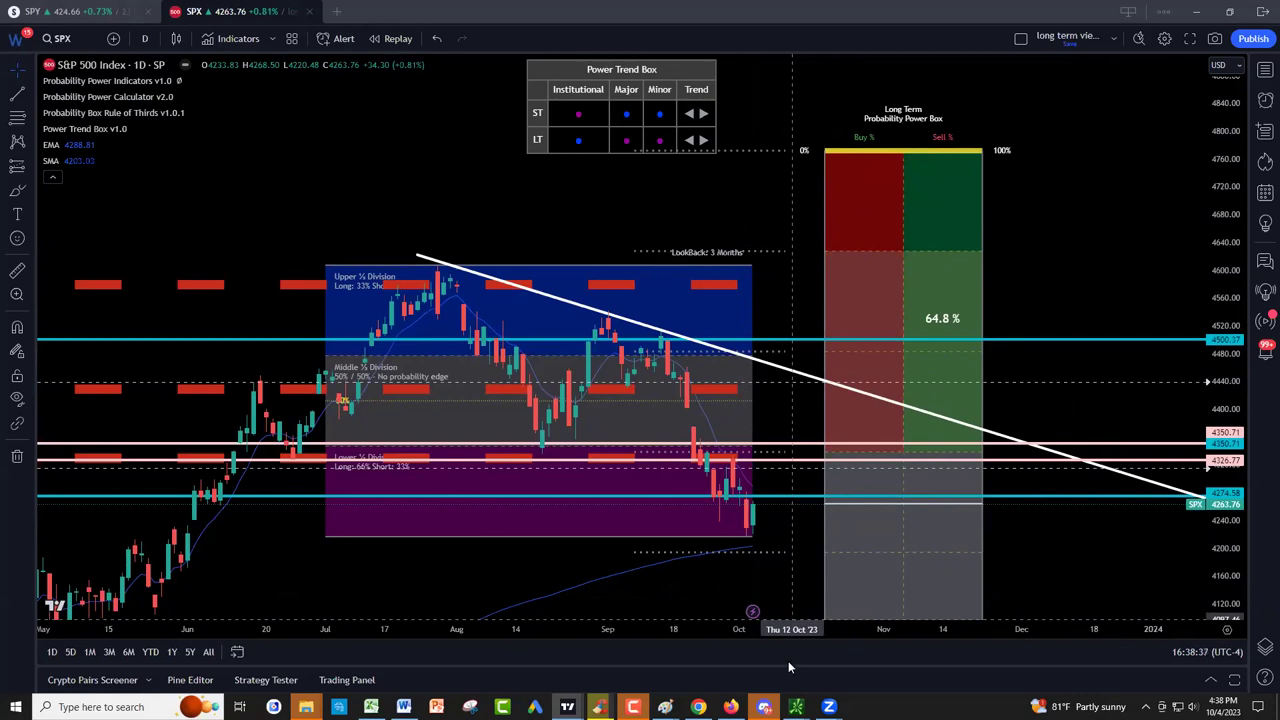
pyautogui.moveTo(737, 631); pyautogui.dragTo(548, 652)
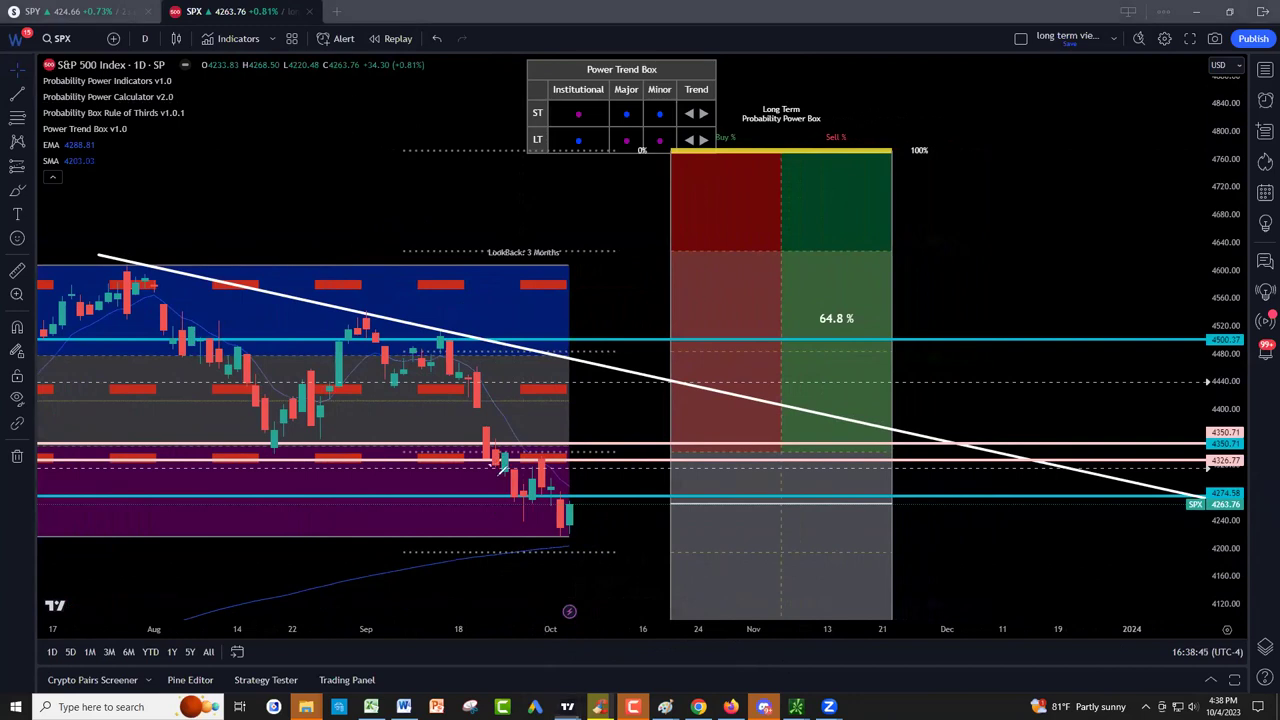
pyautogui.moveTo(494, 460)
pyautogui.mouseDown()
pyautogui.moveTo(528, 503)
pyautogui.moveTo(555, 452)
pyautogui.moveTo(575, 516)
pyautogui.mouseUp()
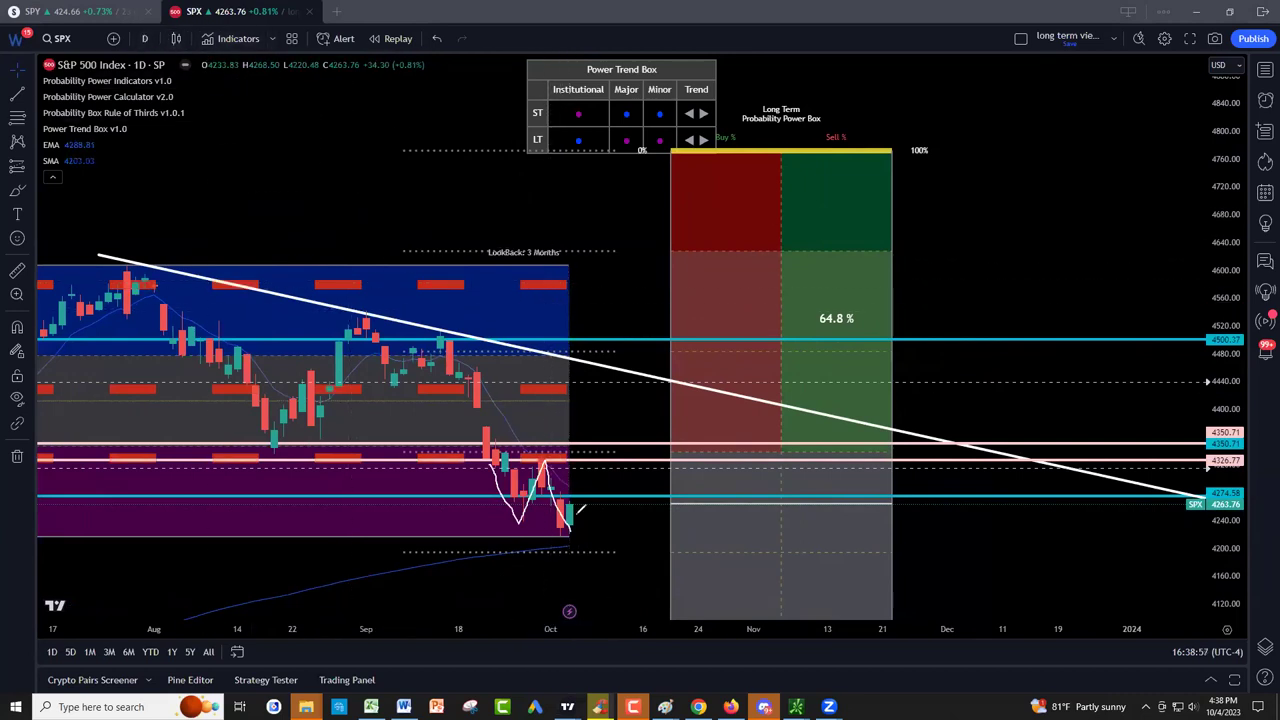
pyautogui.moveTo(545, 452)
pyautogui.mouseDown()
pyautogui.moveTo(572, 452)
pyautogui.moveTo(538, 452)
pyautogui.moveTo(568, 446)
pyautogui.moveTo(556, 440)
pyautogui.mouseUp()
pyautogui.moveTo(571, 420)
pyautogui.mouseDown()
pyautogui.moveTo(586, 431)
pyautogui.moveTo(571, 438)
pyautogui.mouseUp()
pyautogui.moveTo(598, 415)
pyautogui.mouseDown()
pyautogui.moveTo(604, 445)
pyautogui.moveTo(622, 416)
pyautogui.mouseUp()
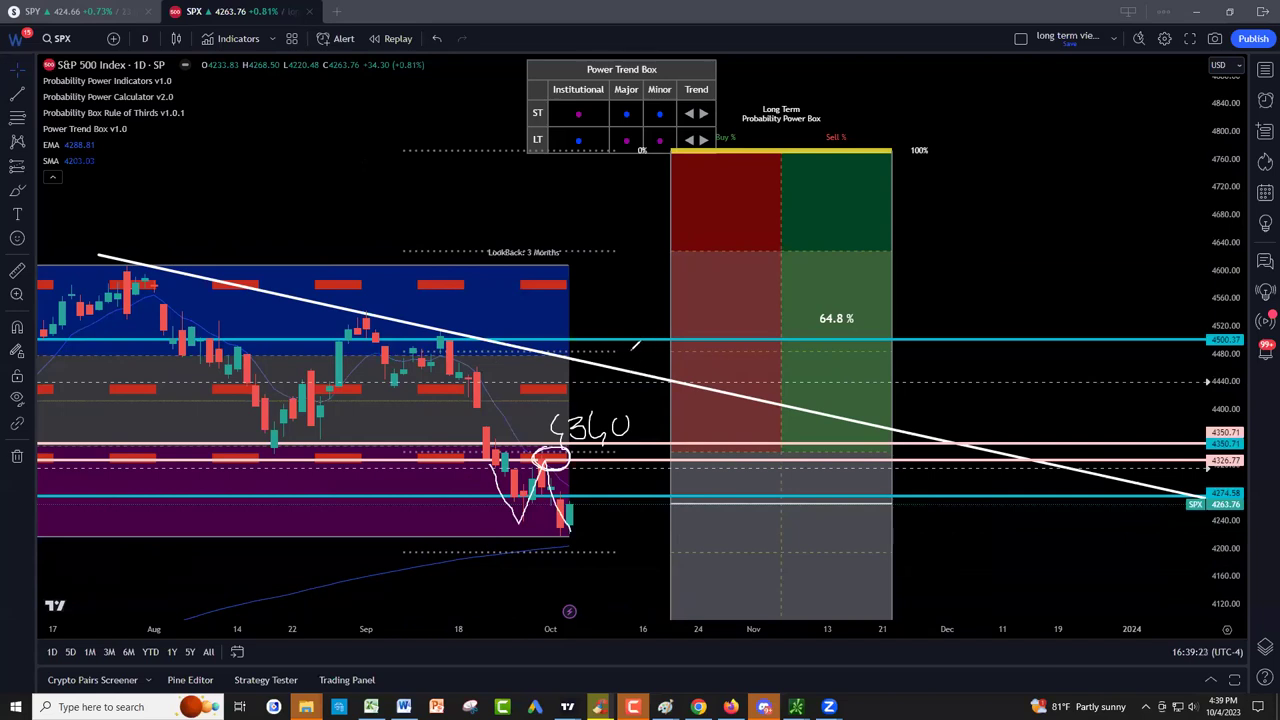
# Step: Circle the falling white trend line, label it 4450, and box the zone down to 4340 as "Sell"
pyautogui.moveTo(640, 360)
pyautogui.mouseDown()
pyautogui.moveTo(662, 374)
pyautogui.moveTo(640, 360)
pyautogui.mouseUp()
pyautogui.moveTo(643, 300)
pyautogui.mouseDown()
pyautogui.moveTo(640, 350)
pyautogui.moveTo(706, 321)
pyautogui.mouseUp()
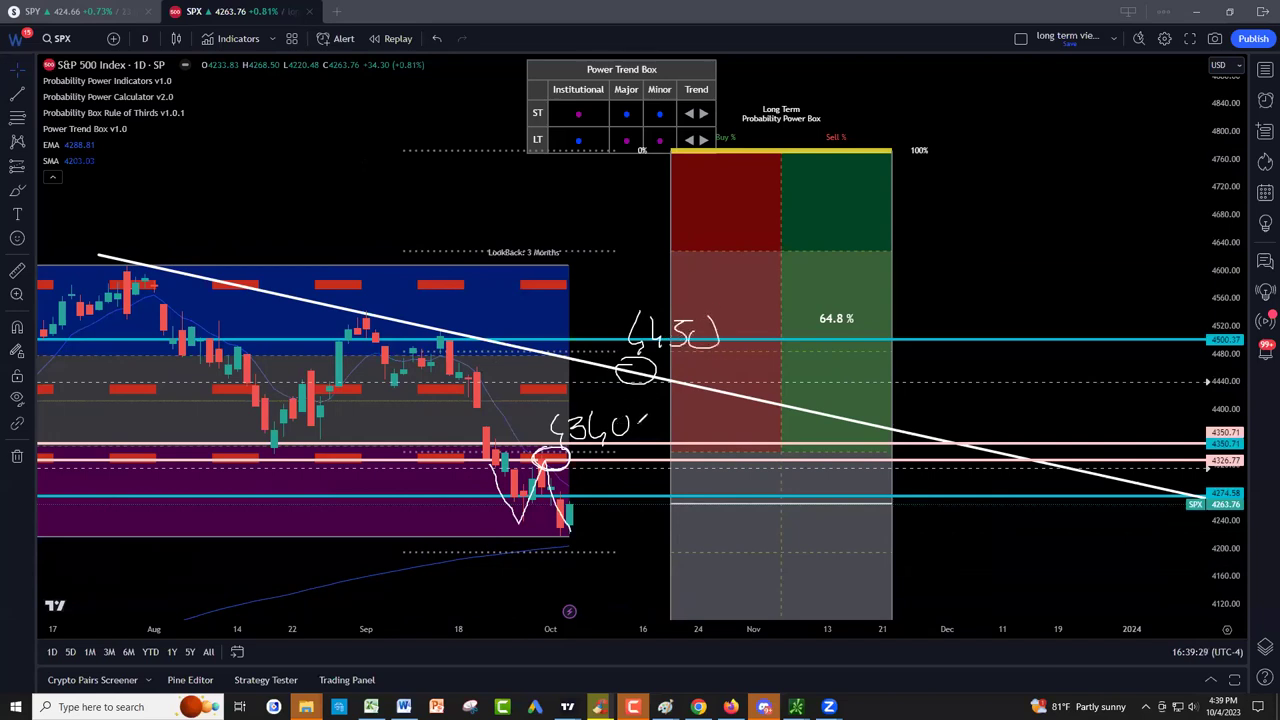
pyautogui.moveTo(590, 374)
pyautogui.mouseDown()
pyautogui.moveTo(602, 440)
pyautogui.moveTo(706, 440)
pyautogui.moveTo(690, 402)
pyautogui.moveTo(590, 377)
pyautogui.moveTo(618, 392)
pyautogui.moveTo(609, 398)
pyautogui.moveTo(647, 403)
pyautogui.mouseUp()
pyautogui.moveTo(655, 386); pyautogui.dragTo(659, 405)
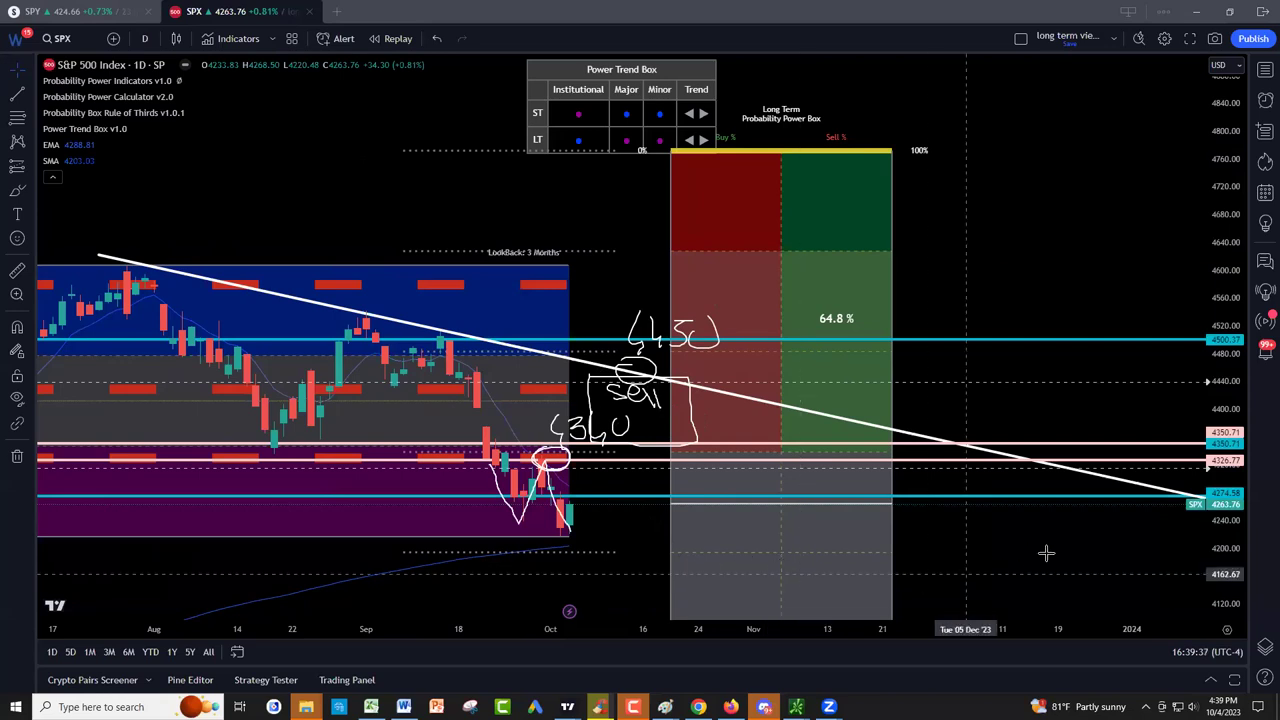
# Step: Draw a small box below the current price and a taller one down to the rising trend line, circling its base
pyautogui.moveTo(1228, 575); pyautogui.dragTo(1228, 600)
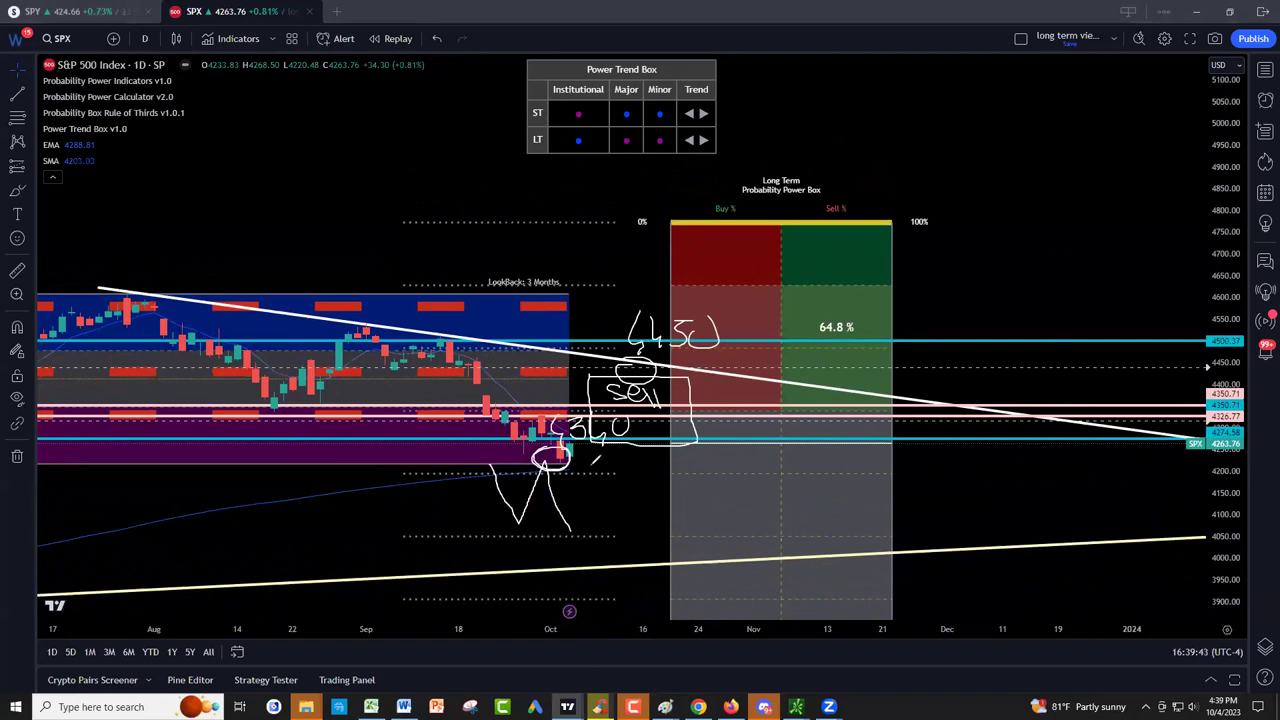
pyautogui.moveTo(592, 466)
pyautogui.mouseDown()
pyautogui.moveTo(605, 484)
pyautogui.moveTo(654, 484)
pyautogui.moveTo(666, 456)
pyautogui.moveTo(589, 466)
pyautogui.moveTo(684, 490)
pyautogui.moveTo(652, 484)
pyautogui.mouseUp()
pyautogui.click(602, 494)
pyautogui.moveTo(660, 554)
pyautogui.mouseDown()
pyautogui.moveTo(696, 558)
pyautogui.moveTo(674, 578)
pyautogui.mouseUp()
pyautogui.hotkey('ctrl', 'shift', '2')
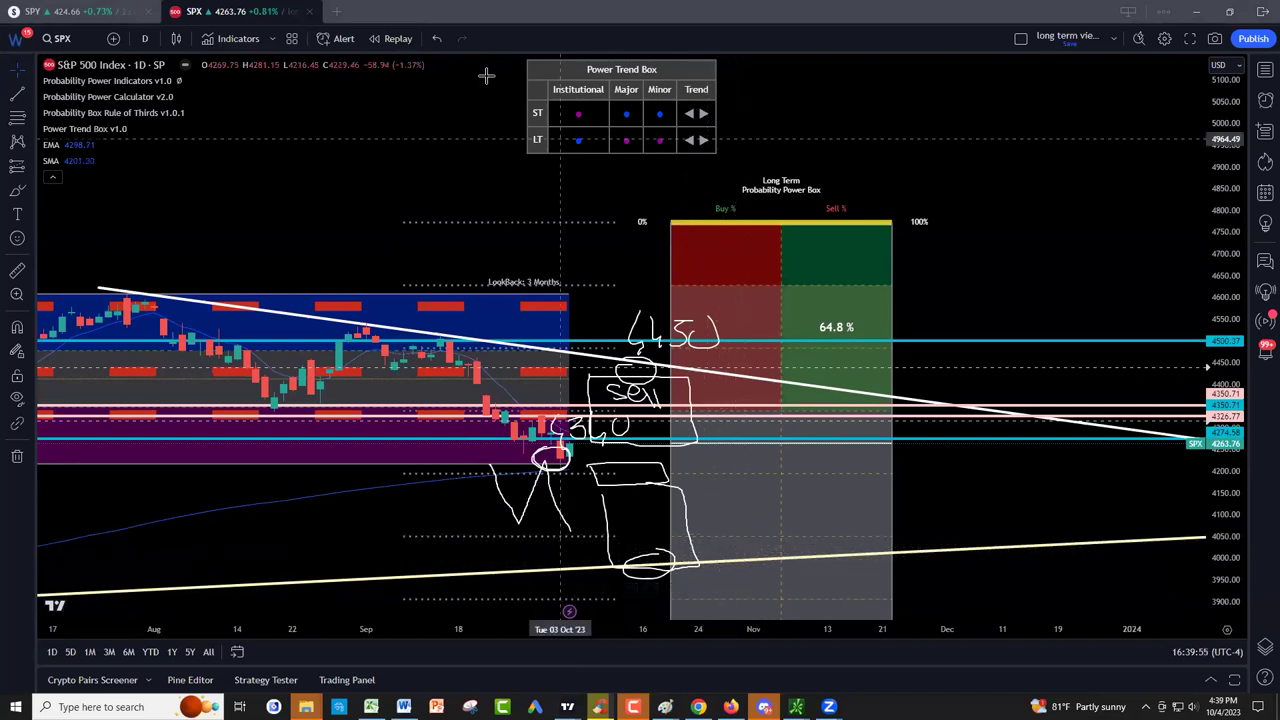
pyautogui.hotkey('ctrl', 'shift', '3')
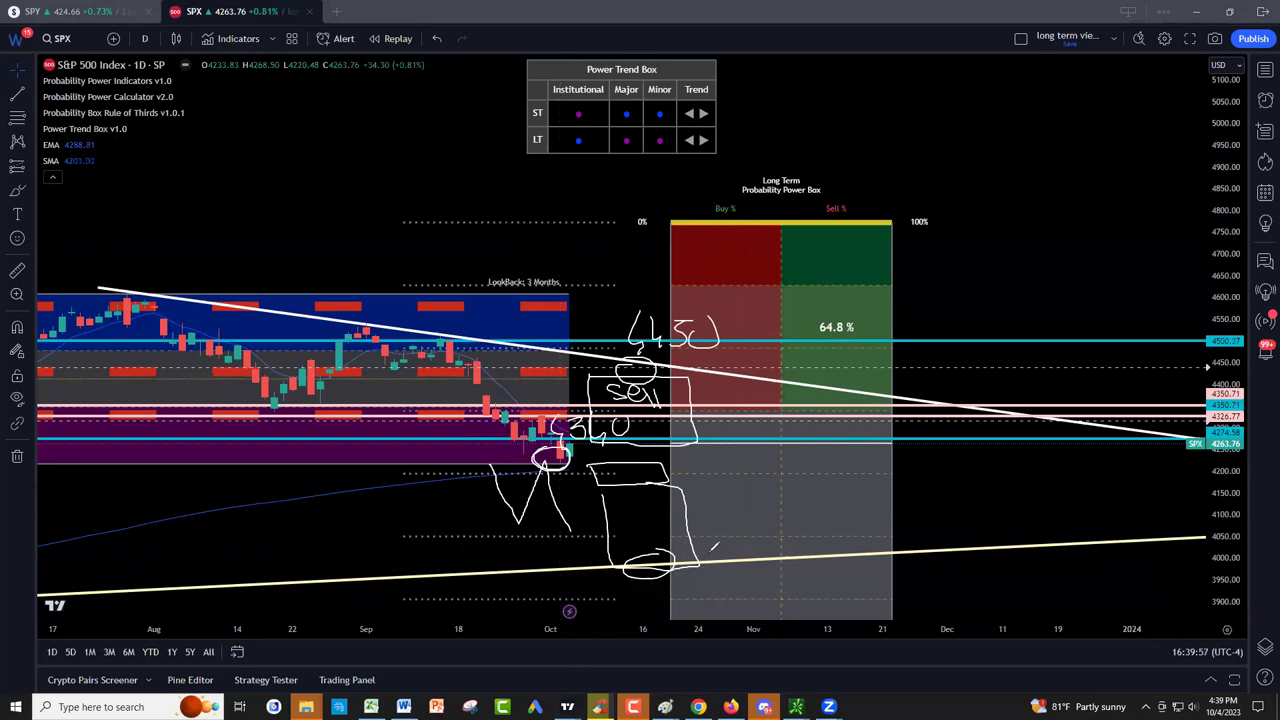
# Step: Handwrite 4050 beside the lower box's base, 4175 beside the small box, and 4200 just above it
pyautogui.moveTo(719, 540)
pyautogui.mouseDown()
pyautogui.moveTo(737, 565)
pyautogui.moveTo(756, 544)
pyautogui.moveTo(780, 550)
pyautogui.moveTo(768, 556)
pyautogui.moveTo(800, 538)
pyautogui.mouseUp()
pyautogui.moveTo(697, 460)
pyautogui.mouseDown()
pyautogui.moveTo(712, 494)
pyautogui.moveTo(748, 490)
pyautogui.moveTo(757, 465)
pyautogui.moveTo(753, 487)
pyautogui.mouseUp()
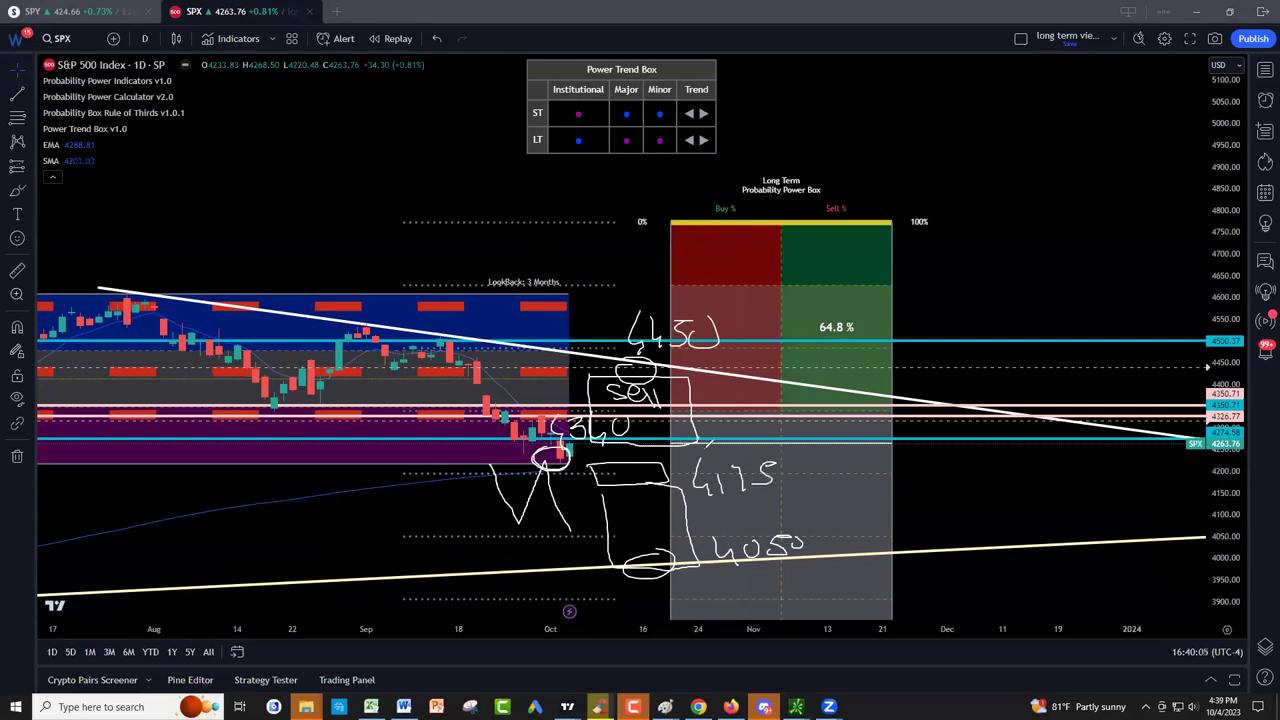
pyautogui.moveTo(704, 434); pyautogui.dragTo(718, 446)
pyautogui.moveTo(711, 437)
pyautogui.mouseDown()
pyautogui.moveTo(710, 455)
pyautogui.moveTo(776, 432)
pyautogui.mouseUp()
# Step: Outline the whole group of price zones, circle the price labels inside it, and erase all the ink
pyautogui.moveTo(548, 322)
pyautogui.mouseDown()
pyautogui.moveTo(592, 541)
pyautogui.moveTo(648, 570)
pyautogui.moveTo(706, 576)
pyautogui.moveTo(818, 562)
pyautogui.moveTo(812, 402)
pyautogui.moveTo(793, 343)
pyautogui.moveTo(600, 300)
pyautogui.moveTo(546, 316)
pyautogui.mouseUp()
pyautogui.moveTo(704, 304)
pyautogui.mouseDown()
pyautogui.moveTo(618, 322)
pyautogui.moveTo(746, 340)
pyautogui.moveTo(632, 296)
pyautogui.mouseUp()
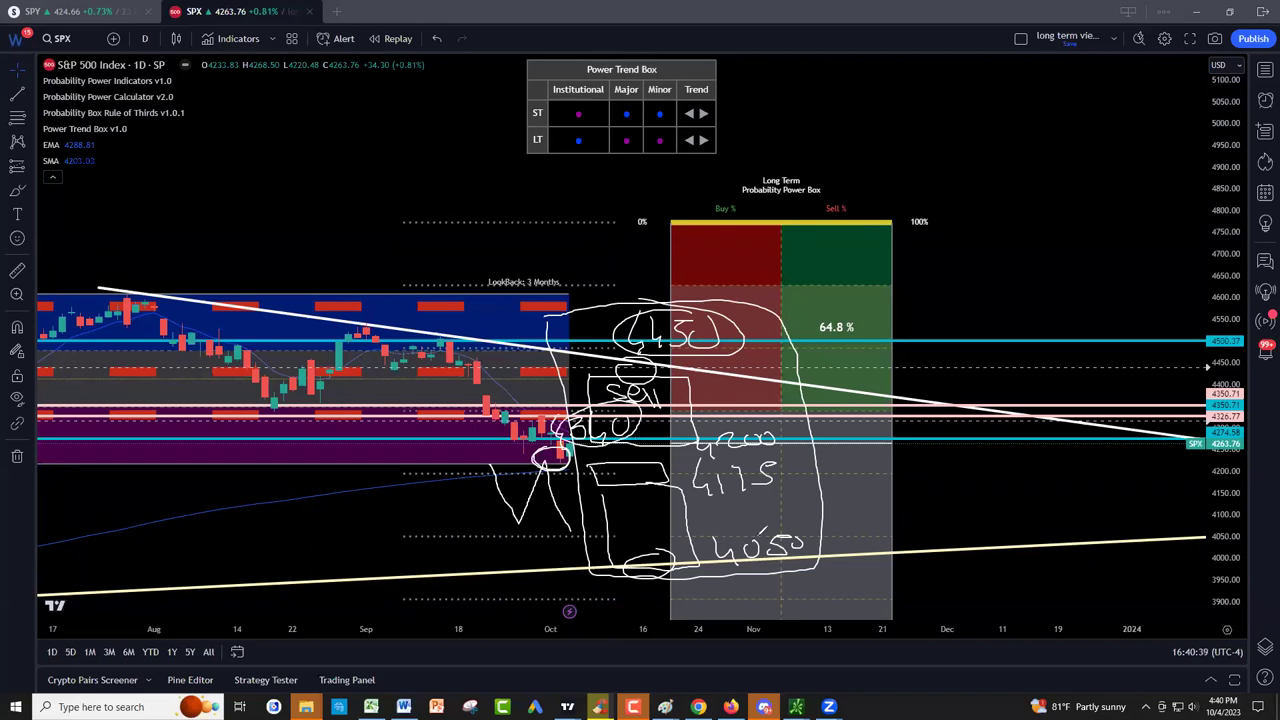
pyautogui.moveTo(694, 534)
pyautogui.mouseDown()
pyautogui.moveTo(714, 560)
pyautogui.moveTo(798, 556)
pyautogui.moveTo(774, 512)
pyautogui.mouseUp()
pyautogui.moveTo(732, 424)
pyautogui.mouseDown()
pyautogui.moveTo(686, 466)
pyautogui.moveTo(795, 444)
pyautogui.moveTo(752, 438)
pyautogui.mouseUp()
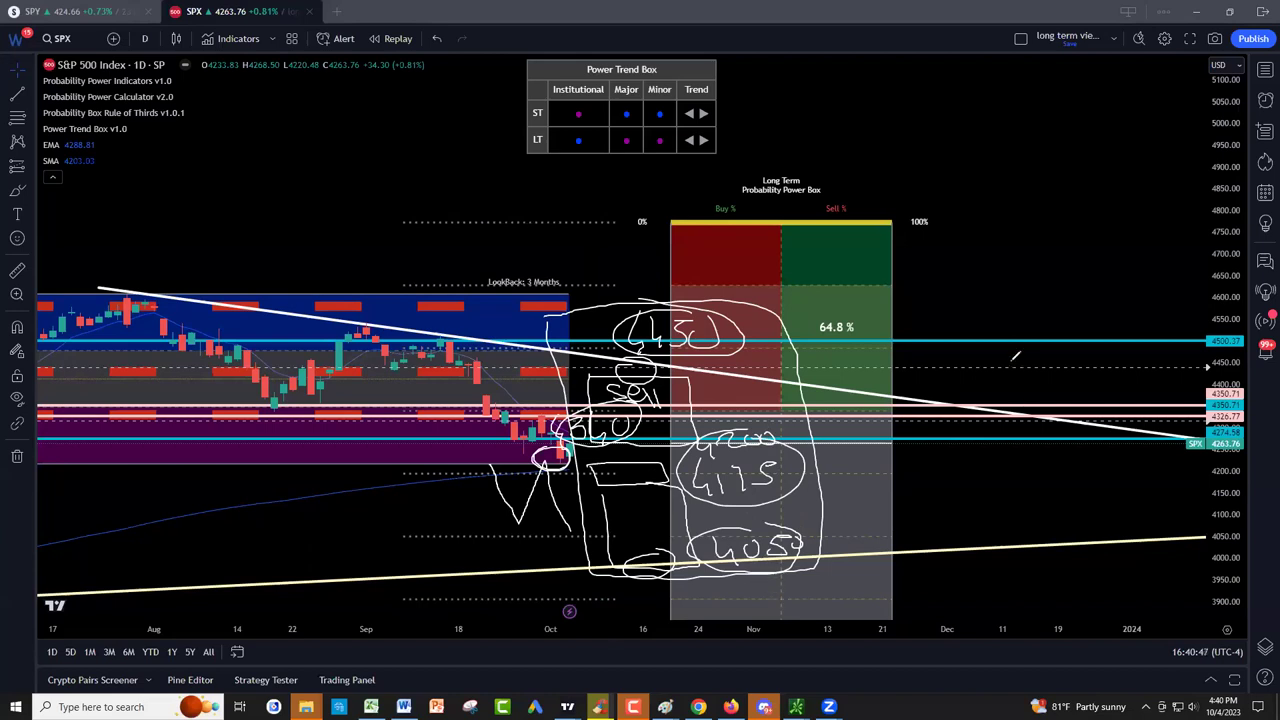
pyautogui.press('e')
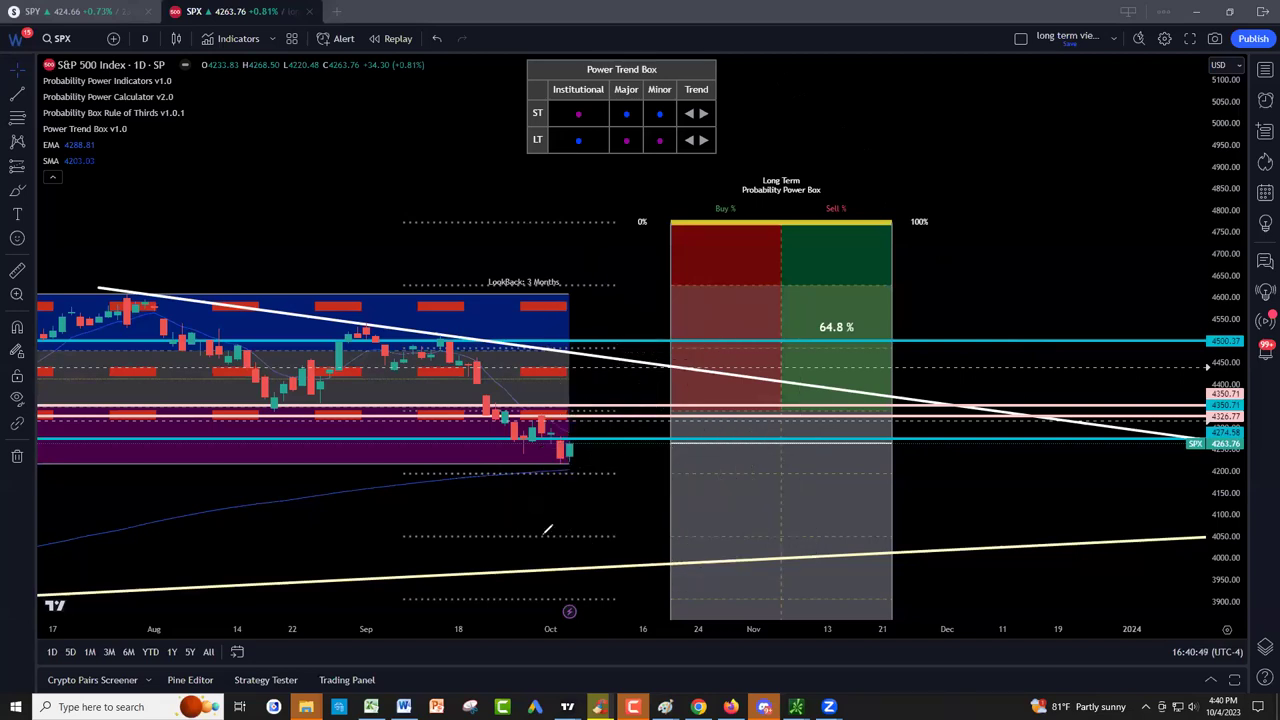
# Step: Draw a down arrow from the latest candle with small circles below price, and box both Power Trend Box trend cells with down arrows beside them
pyautogui.moveTo(584, 452)
pyautogui.mouseDown()
pyautogui.moveTo(586, 471)
pyautogui.moveTo(500, 465)
pyautogui.moveTo(608, 472)
pyautogui.mouseUp()
pyautogui.moveTo(686, 107)
pyautogui.mouseDown()
pyautogui.moveTo(685, 125)
pyautogui.moveTo(706, 103)
pyautogui.moveTo(688, 108)
pyautogui.moveTo(718, 151)
pyautogui.moveTo(701, 131)
pyautogui.moveTo(757, 136)
pyautogui.moveTo(752, 151)
pyautogui.moveTo(763, 142)
pyautogui.mouseUp()
pyautogui.moveTo(757, 84)
pyautogui.mouseDown()
pyautogui.moveTo(760, 118)
pyautogui.moveTo(776, 97)
pyautogui.mouseUp()
# Step: Circle the short-term institutional dot and the long-term major and minor dots, and box the long-term institutional dot
pyautogui.moveTo(590, 111)
pyautogui.mouseDown()
pyautogui.moveTo(557, 119)
pyautogui.moveTo(605, 107)
pyautogui.mouseUp()
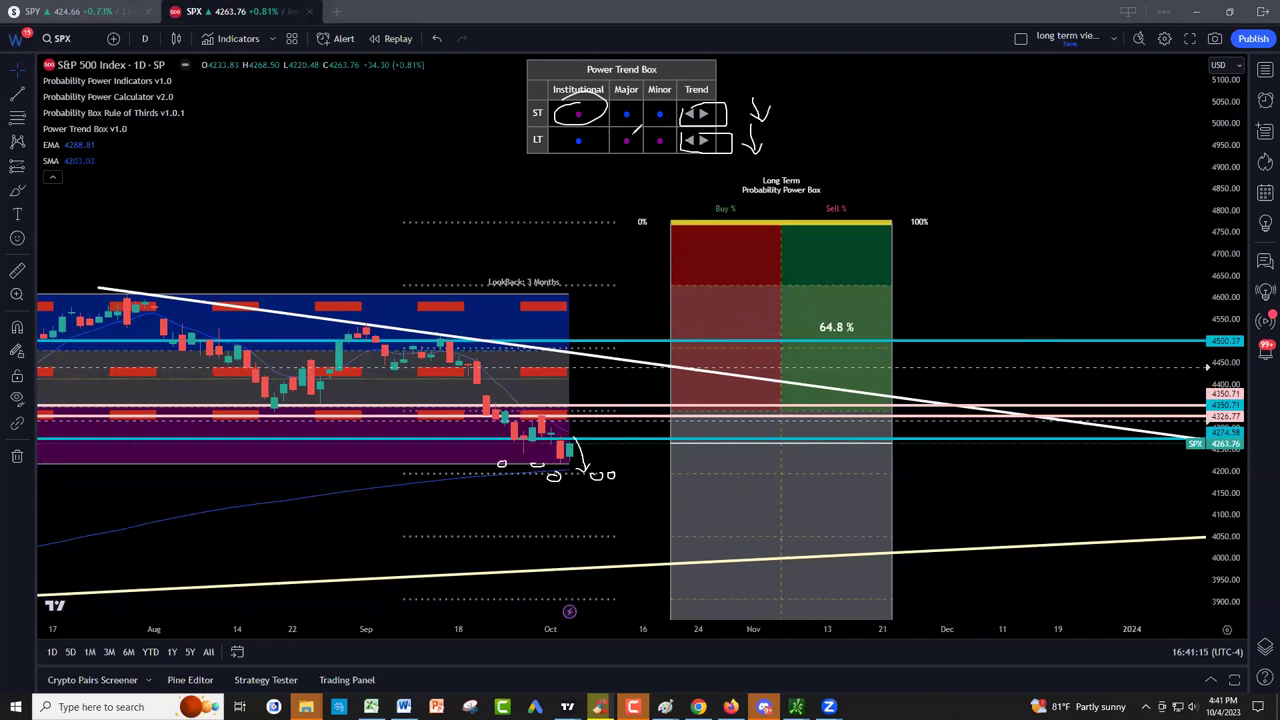
pyautogui.moveTo(642, 146)
pyautogui.mouseDown()
pyautogui.moveTo(636, 130)
pyautogui.moveTo(676, 140)
pyautogui.mouseUp()
pyautogui.moveTo(568, 134)
pyautogui.mouseDown()
pyautogui.moveTo(600, 154)
pyautogui.moveTo(602, 132)
pyautogui.moveTo(556, 136)
pyautogui.mouseUp()
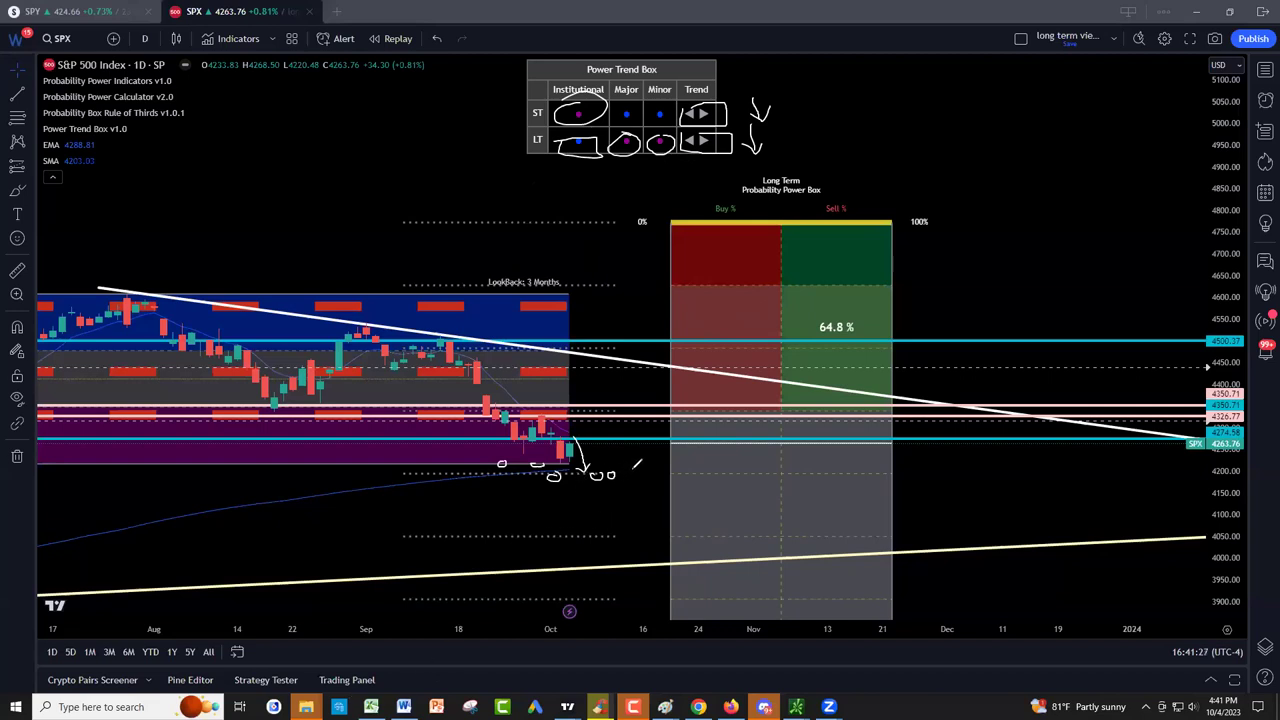
# Step: Write "DCA" above a box reaching down to the rising trend line, labelled 4200 and 4075 with dashes and a down arrow between
pyautogui.moveTo(632, 469); pyautogui.dragTo(672, 476)
pyautogui.moveTo(579, 487)
pyautogui.mouseDown()
pyautogui.moveTo(598, 563)
pyautogui.moveTo(680, 556)
pyautogui.moveTo(670, 468)
pyautogui.moveTo(582, 488)
pyautogui.mouseUp()
pyautogui.moveTo(686, 466)
pyautogui.mouseDown()
pyautogui.moveTo(696, 482)
pyautogui.moveTo(712, 468)
pyautogui.moveTo(750, 476)
pyautogui.mouseUp()
pyautogui.moveTo(708, 542)
pyautogui.mouseDown()
pyautogui.moveTo(728, 566)
pyautogui.moveTo(748, 534)
pyautogui.moveTo(766, 534)
pyautogui.moveTo(762, 554)
pyautogui.mouseUp()
pyautogui.moveTo(708, 500)
pyautogui.mouseDown()
pyautogui.moveTo(732, 494)
pyautogui.moveTo(727, 525)
pyautogui.moveTo(756, 508)
pyautogui.mouseUp()
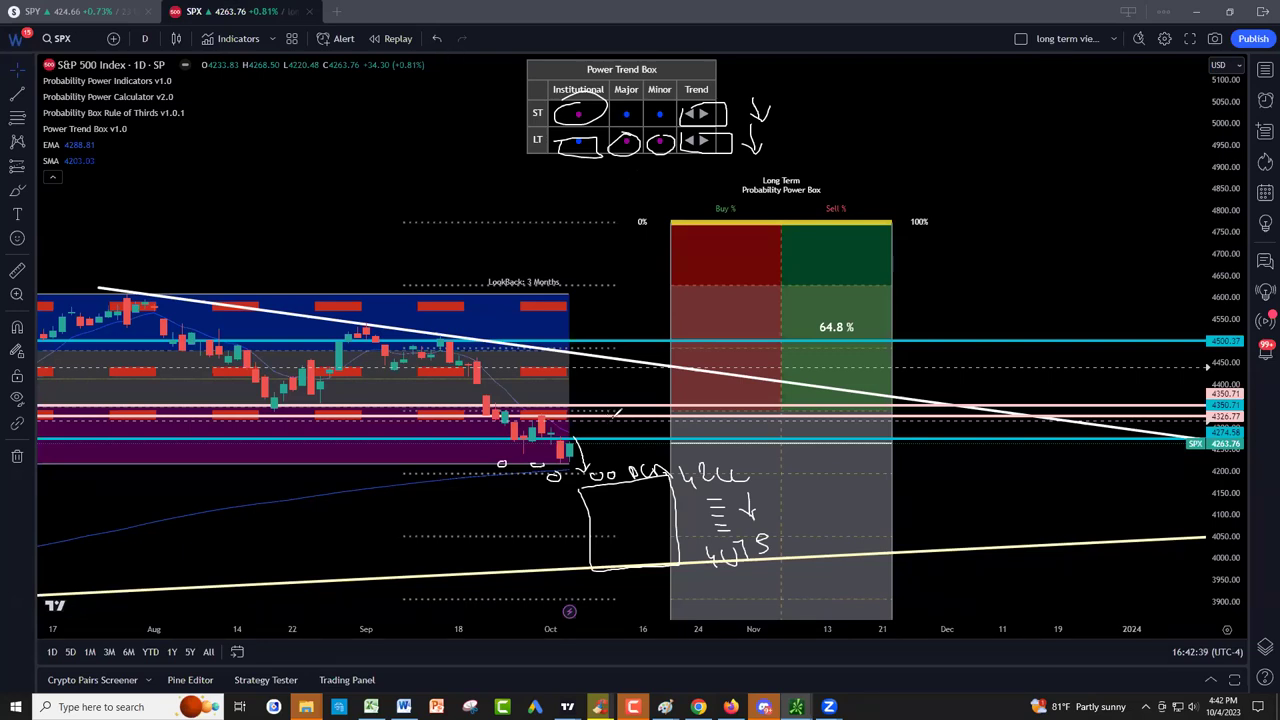
# Step: Write 4340 above the DCA box and draw an arc from the current price over it to an arrowhead below the rising trend line
pyautogui.moveTo(616, 416); pyautogui.dragTo(624, 422)
pyautogui.moveTo(622, 416)
pyautogui.mouseDown()
pyautogui.moveTo(619, 432)
pyautogui.moveTo(687, 411)
pyautogui.mouseUp()
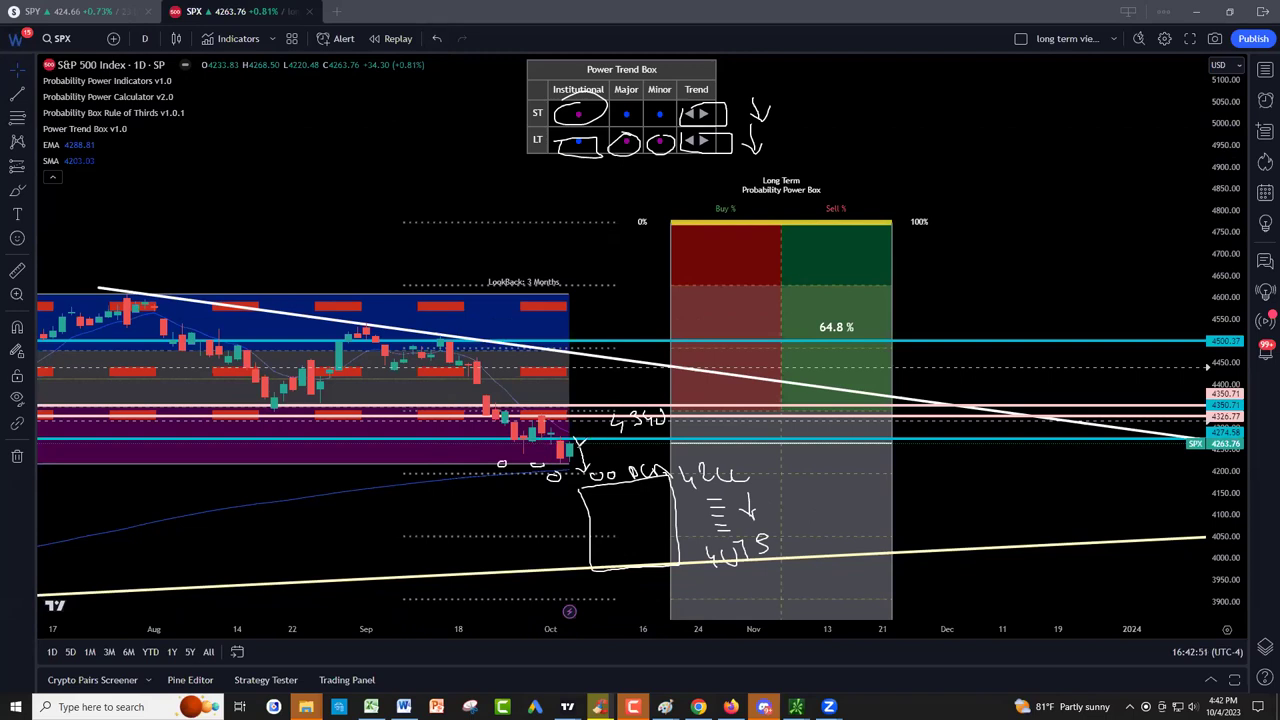
pyautogui.moveTo(575, 450)
pyautogui.mouseDown()
pyautogui.moveTo(638, 378)
pyautogui.moveTo(702, 414)
pyautogui.moveTo(803, 578)
pyautogui.mouseUp()
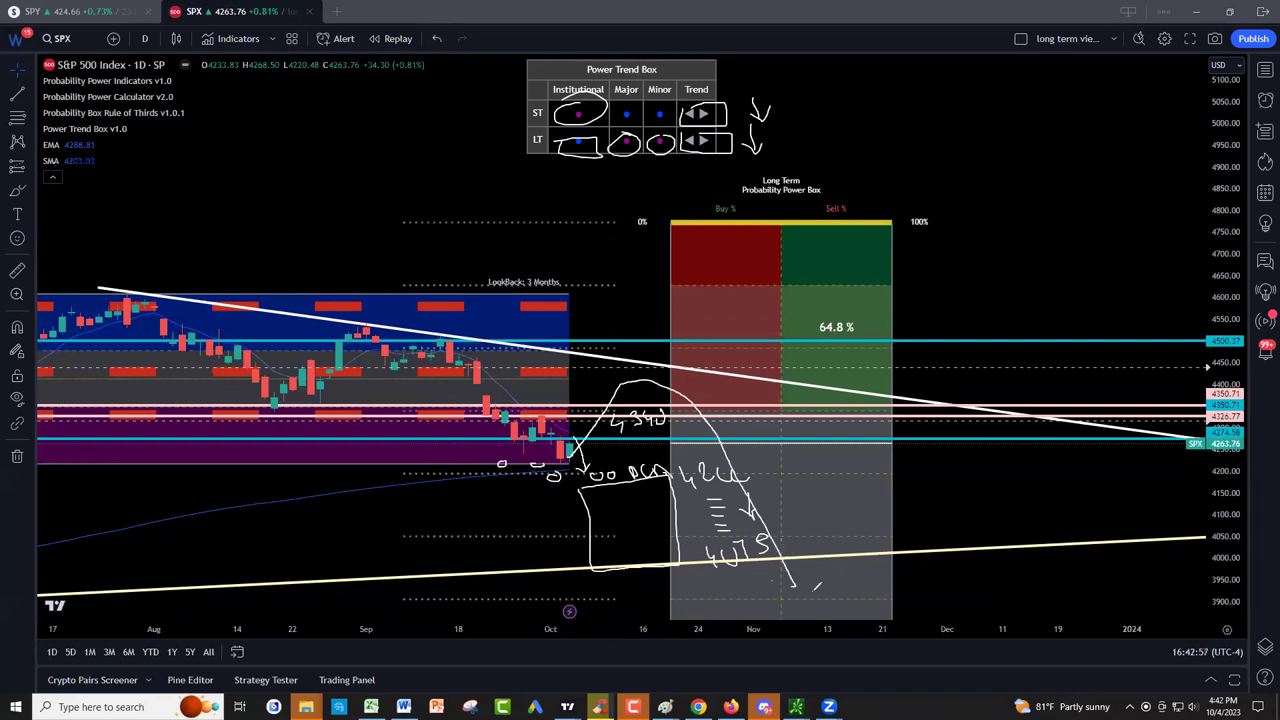
pyautogui.moveTo(815, 588)
pyautogui.mouseDown()
pyautogui.moveTo(794, 572)
pyautogui.moveTo(771, 582)
pyautogui.mouseUp()
# Step: Handwrite "Oct", "3-5" and "1-2" in the empty area beside the power box, circle them together, and clear the ink
pyautogui.moveTo(940, 467)
pyautogui.mouseDown()
pyautogui.moveTo(988, 470)
pyautogui.moveTo(1006, 488)
pyautogui.mouseUp()
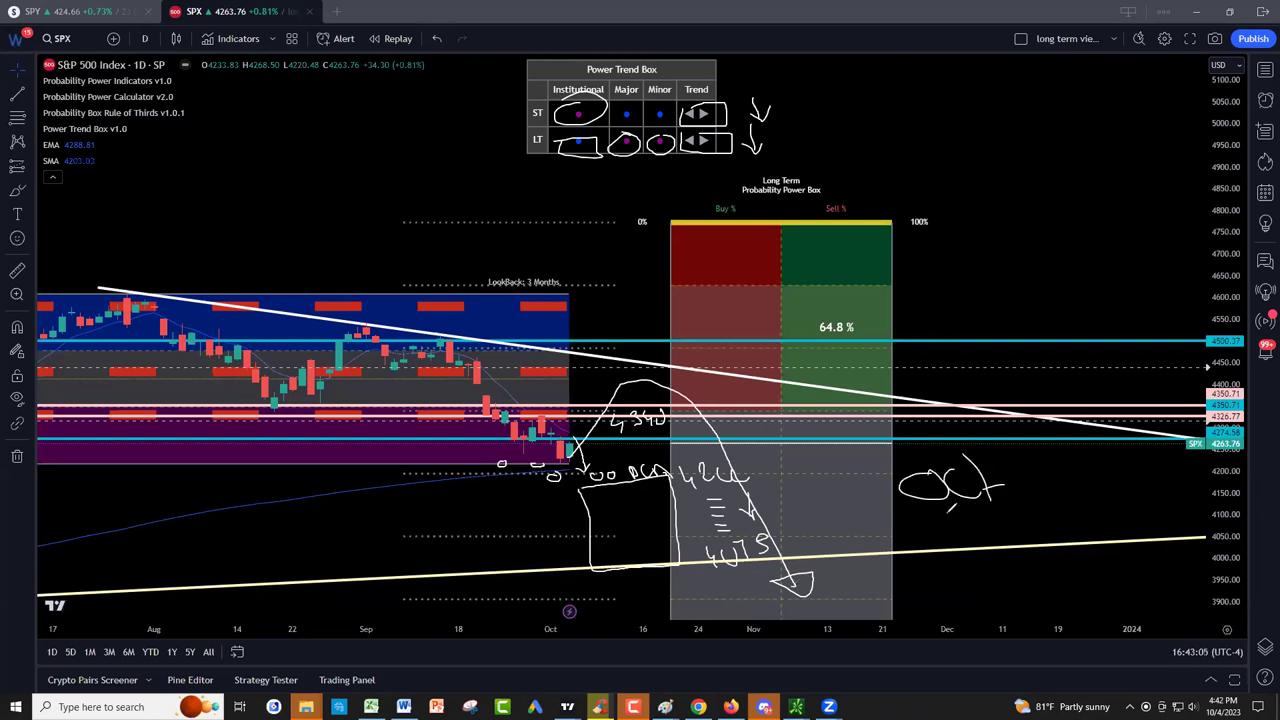
pyautogui.moveTo(930, 505)
pyautogui.mouseDown()
pyautogui.moveTo(950, 527)
pyautogui.moveTo(932, 545)
pyautogui.moveTo(1006, 520)
pyautogui.moveTo(1054, 534)
pyautogui.moveTo(1014, 541)
pyautogui.mouseUp()
pyautogui.moveTo(1098, 496)
pyautogui.mouseDown()
pyautogui.moveTo(1077, 546)
pyautogui.moveTo(1100, 500)
pyautogui.mouseUp()
pyautogui.moveTo(976, 578); pyautogui.dragTo(1008, 598)
pyautogui.moveTo(1018, 590); pyautogui.dragTo(1075, 590)
pyautogui.moveTo(1066, 448)
pyautogui.mouseDown()
pyautogui.moveTo(892, 500)
pyautogui.moveTo(1030, 450)
pyautogui.mouseUp()
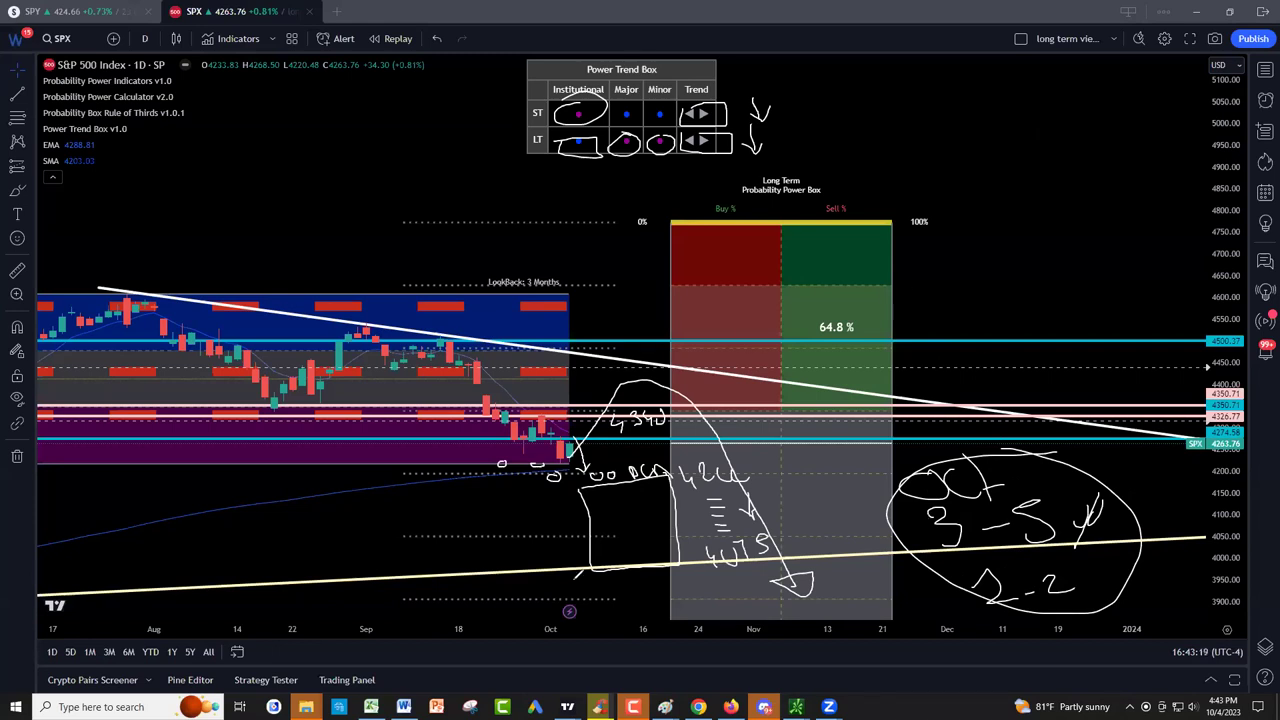
pyautogui.moveTo(633, 526); pyautogui.dragTo(627, 533)
pyautogui.press('Escape')
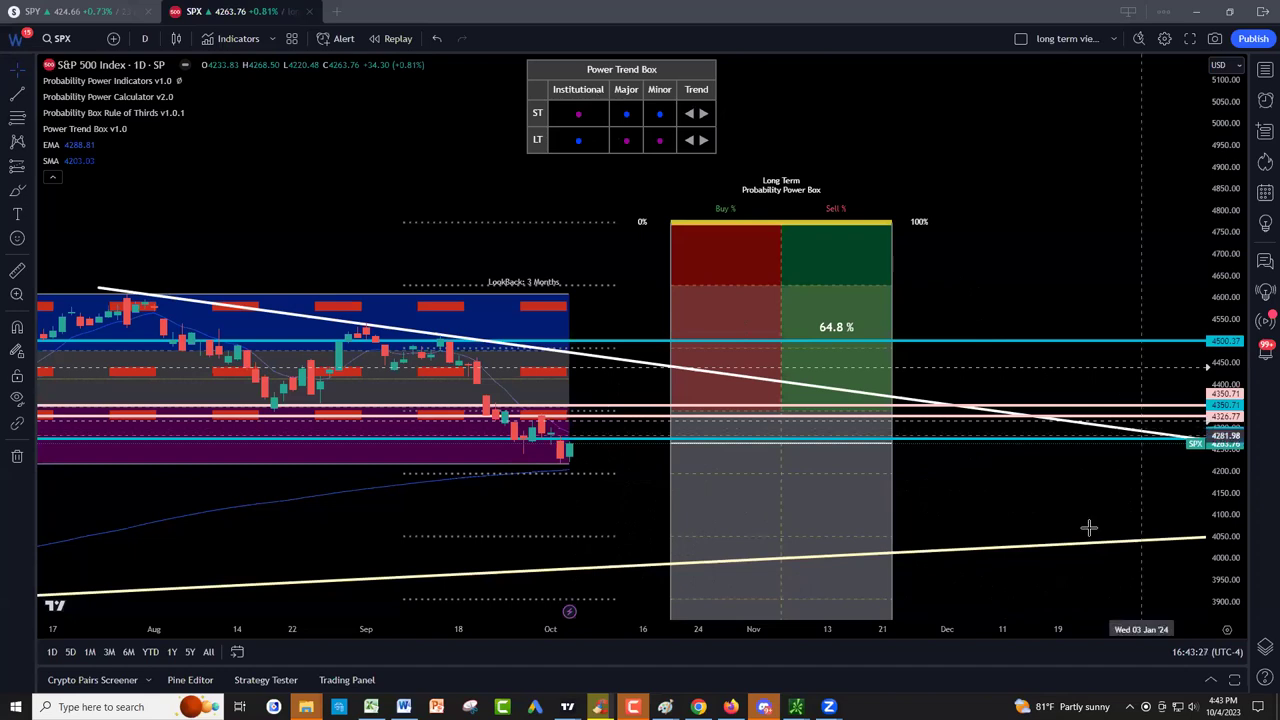
# Step: Circle the June 2022, December 2022 and March 2023 lows along the rising trend line, and box the October 2022 low
pyautogui.moveTo(344, 632); pyautogui.dragTo(955, 452)
pyautogui.moveTo(1229, 314); pyautogui.dragTo(1216, 430)
pyautogui.scroll(-2, 1215, 430)
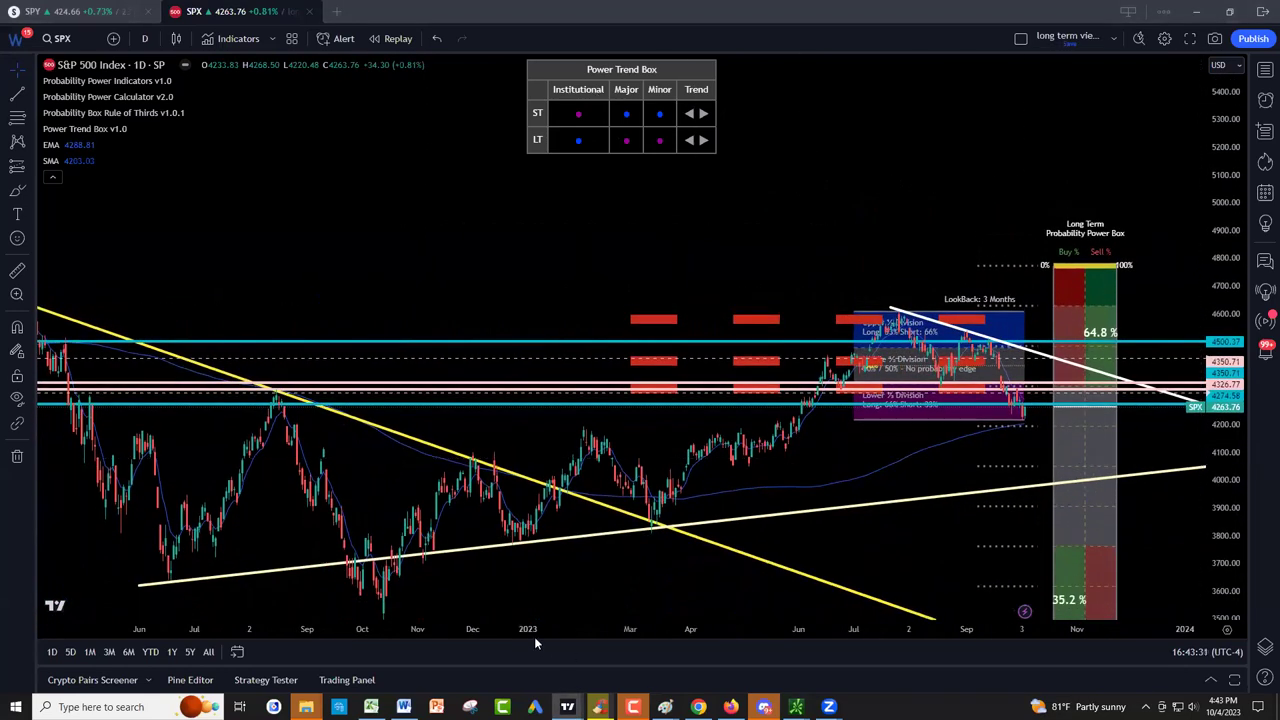
pyautogui.scroll(-4, 859, 553)
pyautogui.moveTo(916, 527); pyautogui.dragTo(883, 478)
pyautogui.moveTo(752, 629); pyautogui.dragTo(654, 630)
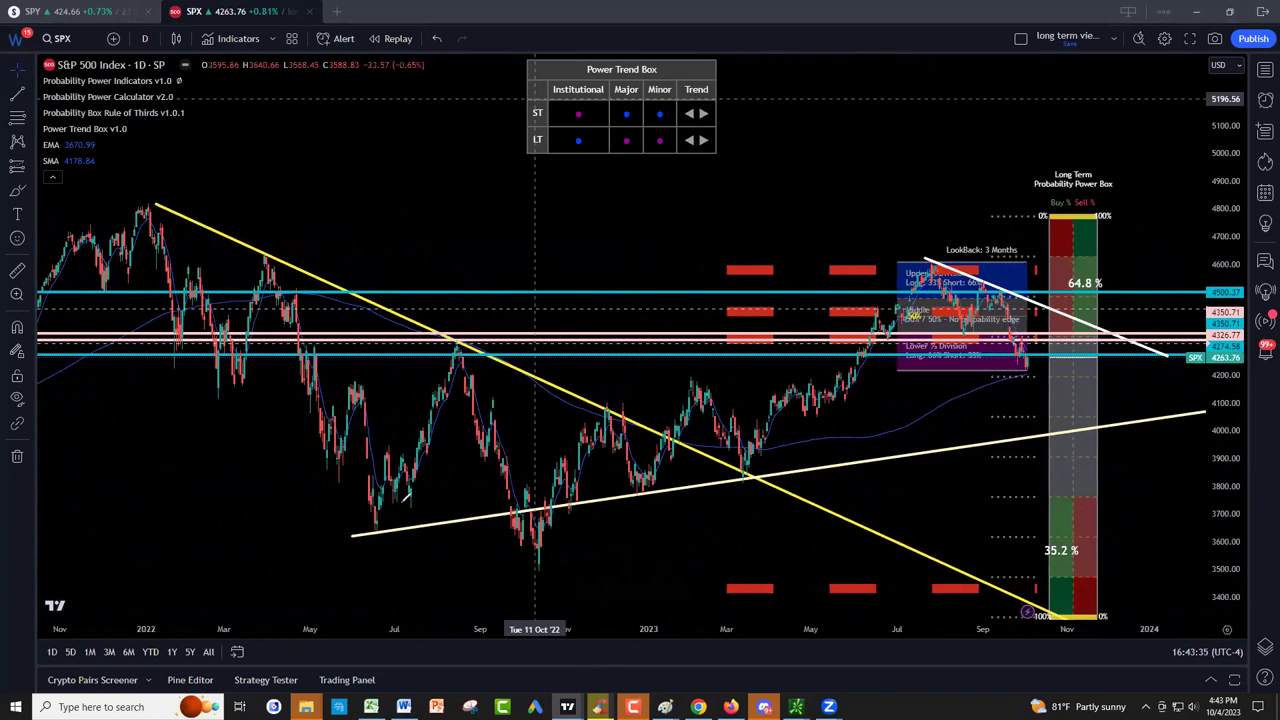
pyautogui.moveTo(400, 498); pyautogui.dragTo(405, 500)
pyautogui.moveTo(514, 545)
pyautogui.mouseDown()
pyautogui.moveTo(588, 572)
pyautogui.moveTo(540, 537)
pyautogui.mouseUp()
pyautogui.moveTo(624, 490); pyautogui.dragTo(670, 488)
pyautogui.moveTo(770, 447); pyautogui.dragTo(798, 440)
# Step: Draw a box from the current price down to the rising trend line, circle both ends inside it, and label it 4200 and 4075
pyautogui.moveTo(1060, 400); pyautogui.dragTo(1050, 410)
pyautogui.moveTo(1032, 360)
pyautogui.mouseDown()
pyautogui.moveTo(1026, 438)
pyautogui.moveTo(1098, 436)
pyautogui.mouseUp()
pyautogui.moveTo(1100, 380)
pyautogui.mouseDown()
pyautogui.moveTo(1090, 362)
pyautogui.moveTo(1012, 366)
pyautogui.mouseUp()
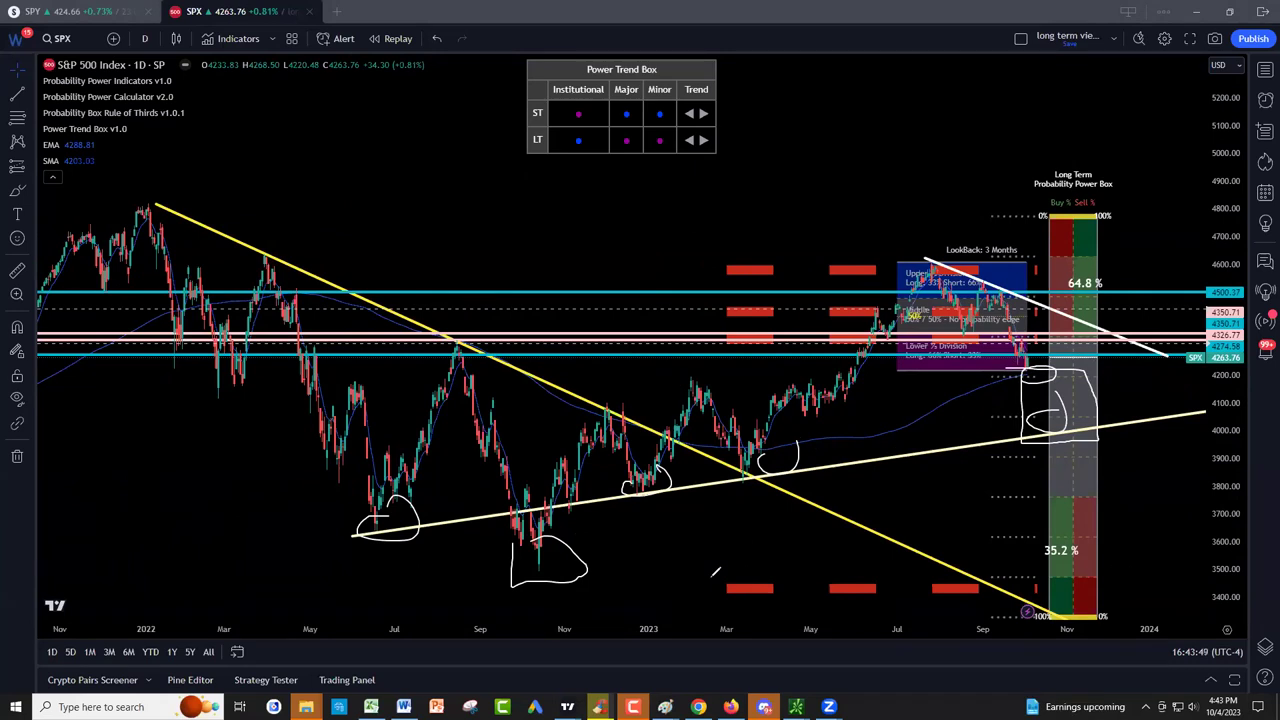
pyautogui.moveTo(1016, 444)
pyautogui.mouseDown()
pyautogui.moveTo(1045, 482)
pyautogui.moveTo(1078, 440)
pyautogui.moveTo(1084, 485)
pyautogui.moveTo(1110, 468)
pyautogui.moveTo(1097, 475)
pyautogui.mouseUp()
pyautogui.moveTo(1092, 366)
pyautogui.mouseDown()
pyautogui.moveTo(1096, 376)
pyautogui.moveTo(1118, 362)
pyautogui.moveTo(1108, 372)
pyautogui.moveTo(1124, 378)
pyautogui.moveTo(1128, 366)
pyautogui.mouseUp()
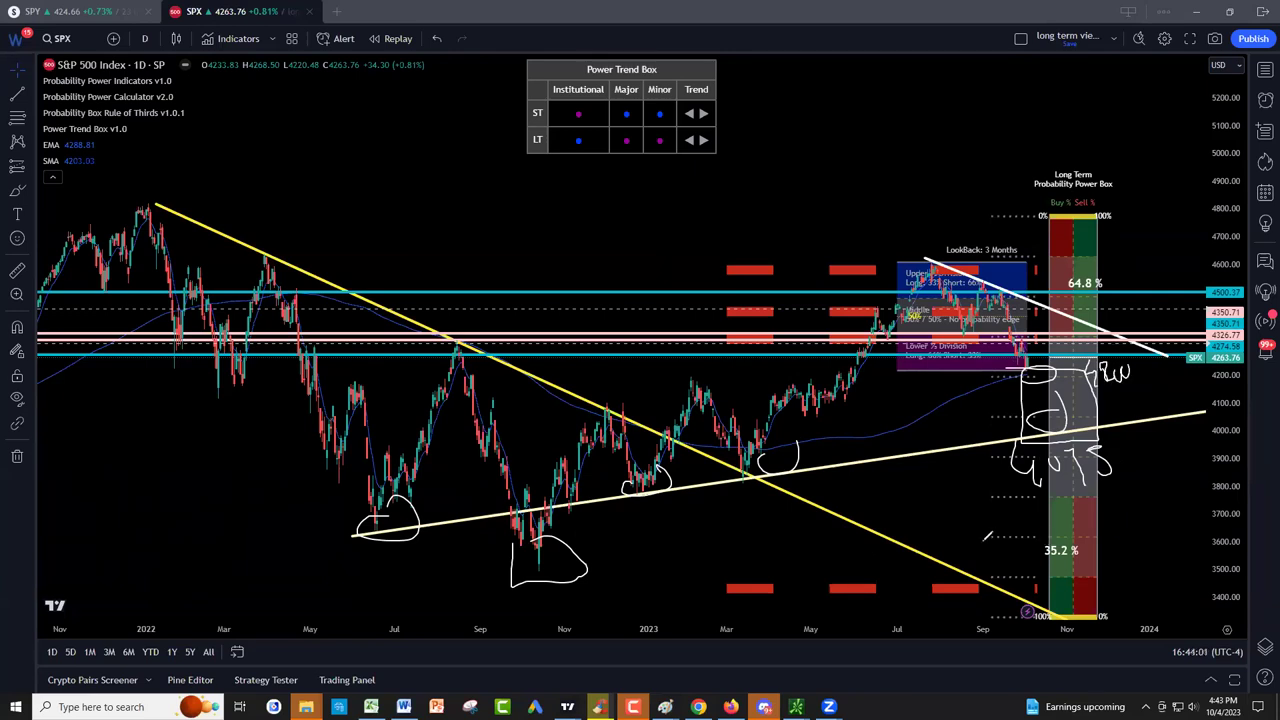
# Step: Write "DCA" below each of the three circled lows along the rising trend line
pyautogui.moveTo(356, 570)
pyautogui.mouseDown()
pyautogui.moveTo(386, 582)
pyautogui.moveTo(440, 568)
pyautogui.moveTo(430, 574)
pyautogui.mouseUp()
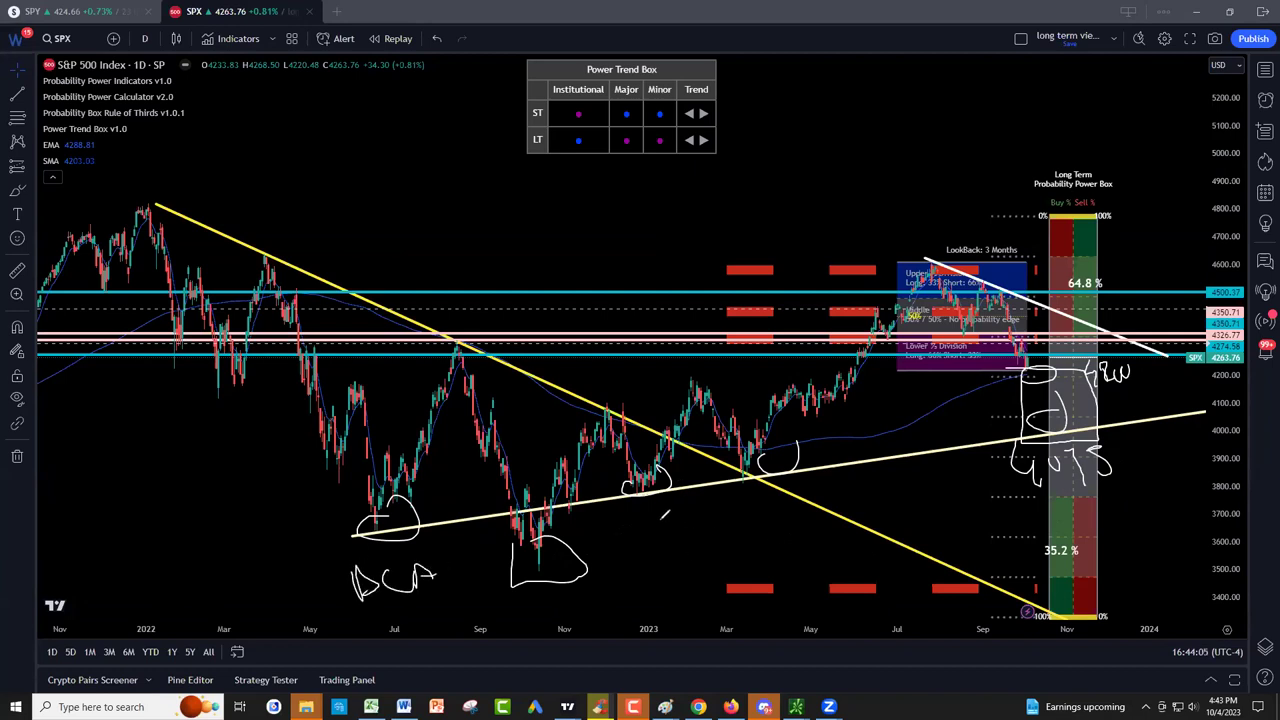
pyautogui.moveTo(668, 512)
pyautogui.mouseDown()
pyautogui.moveTo(657, 527)
pyautogui.moveTo(679, 533)
pyautogui.moveTo(666, 546)
pyautogui.mouseUp()
pyautogui.moveTo(702, 511)
pyautogui.mouseDown()
pyautogui.moveTo(705, 539)
pyautogui.moveTo(747, 522)
pyautogui.mouseUp()
pyautogui.moveTo(799, 485)
pyautogui.mouseDown()
pyautogui.moveTo(795, 521)
pyautogui.moveTo(830, 488)
pyautogui.moveTo(852, 506)
pyautogui.moveTo(878, 500)
pyautogui.mouseUp()
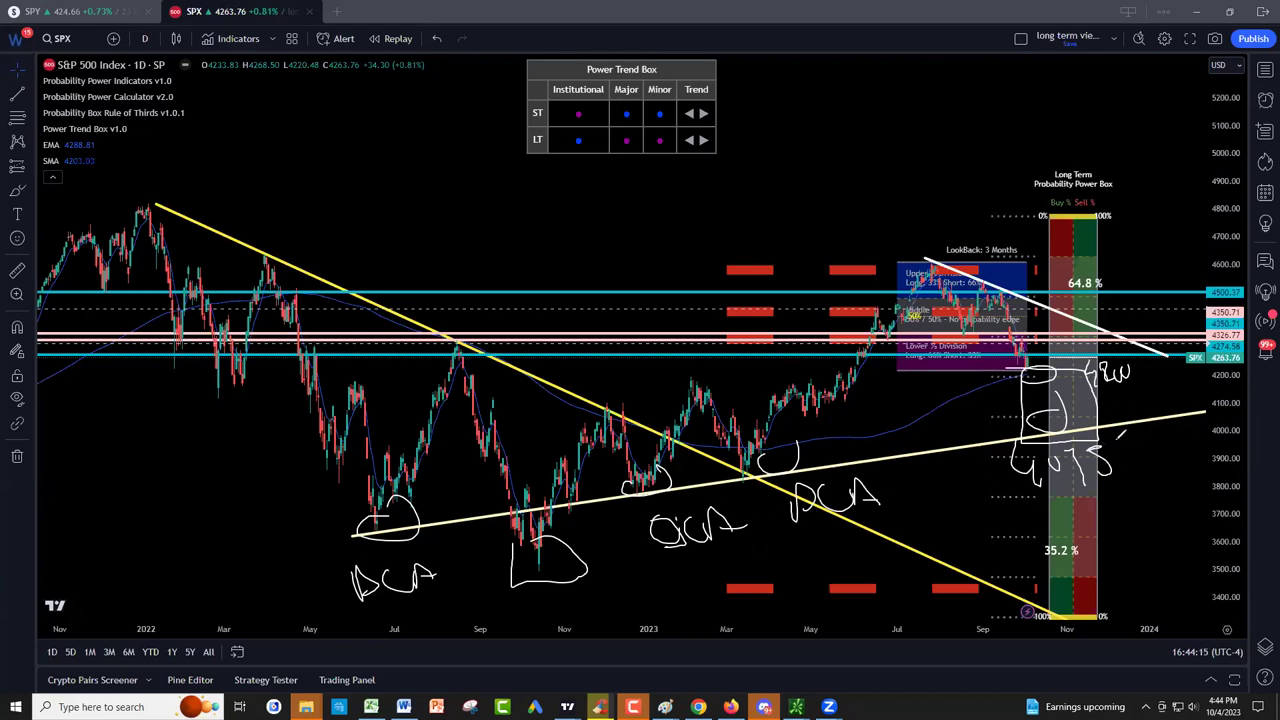
pyautogui.moveTo(1126, 432); pyautogui.dragTo(1118, 420)
# Step: Switch to the trading platform to examine the SPY option positions, and return to the S&P 500 chart
pyautogui.hotkey('alt', 'Tab')
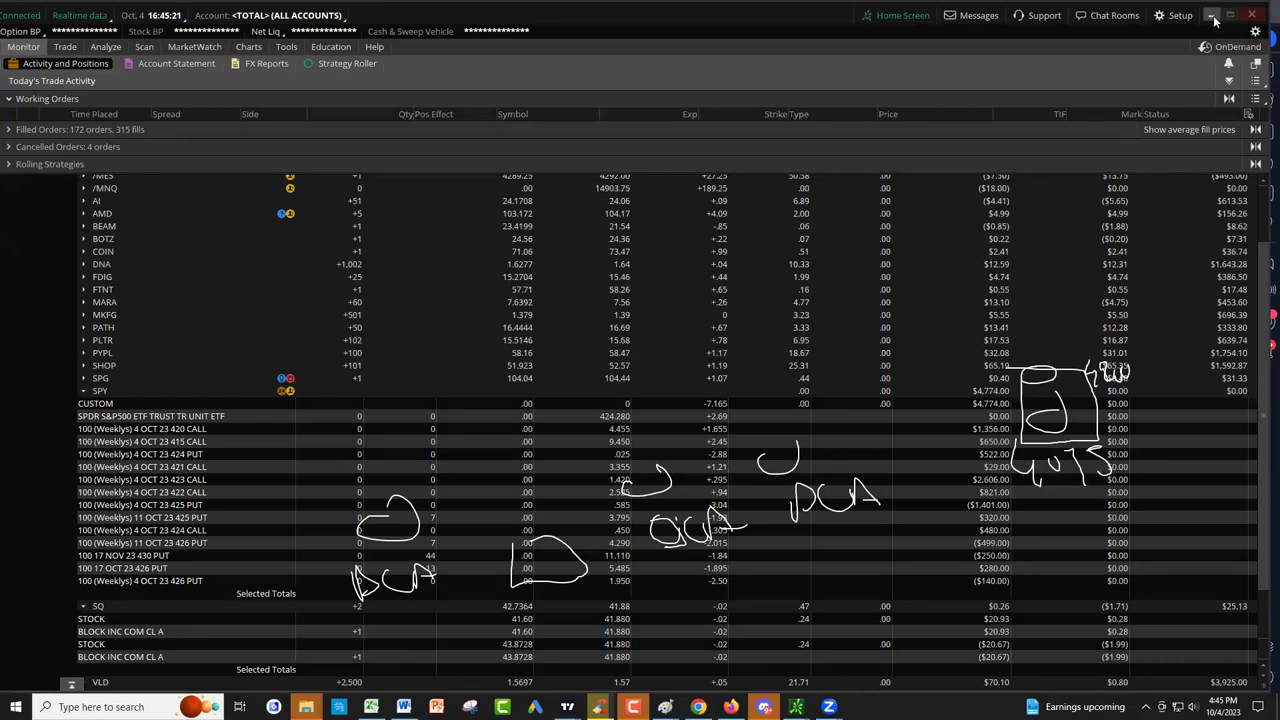
pyautogui.click(1212, 16)
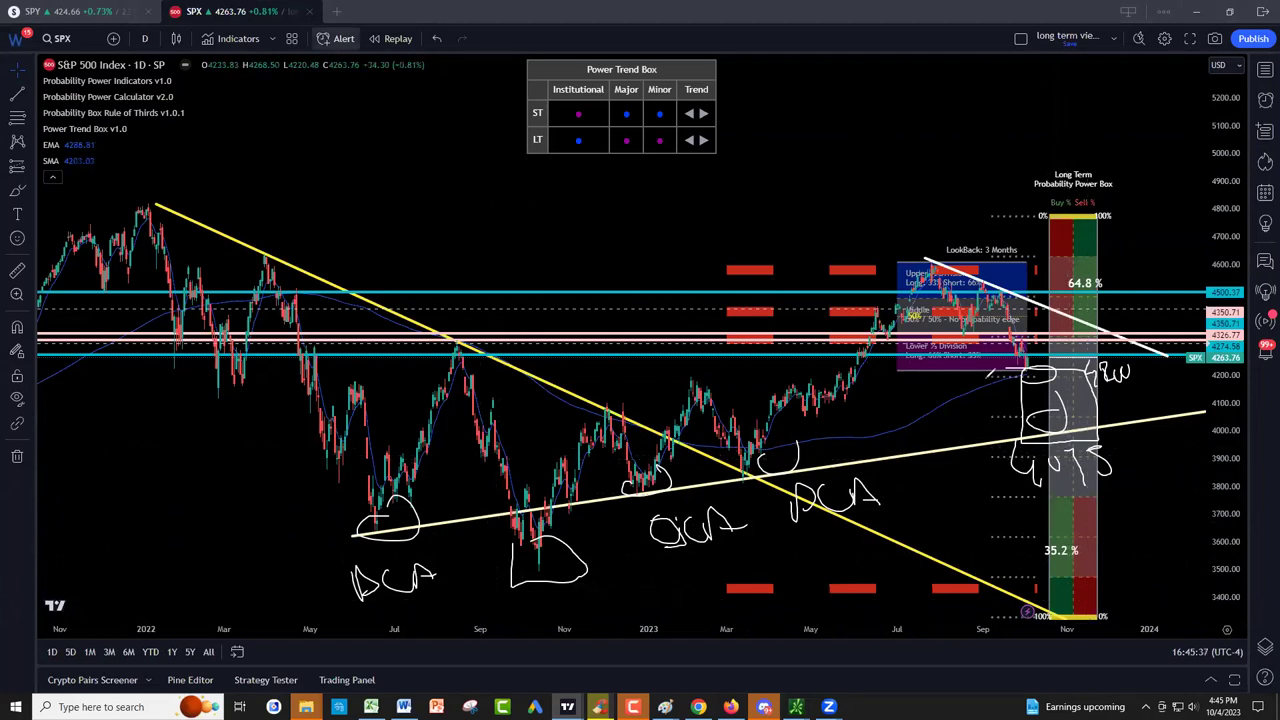
# Step: Circle 4075 with an arrow running down to the power box's lower end, and write "covid low" below the boxed October 2022 low
pyautogui.moveTo(1073, 467)
pyautogui.mouseDown()
pyautogui.moveTo(1103, 612)
pyautogui.moveTo(1072, 604)
pyautogui.mouseUp()
pyautogui.moveTo(1076, 438)
pyautogui.mouseDown()
pyautogui.moveTo(1030, 438)
pyautogui.moveTo(1011, 470)
pyautogui.moveTo(1080, 432)
pyautogui.mouseUp()
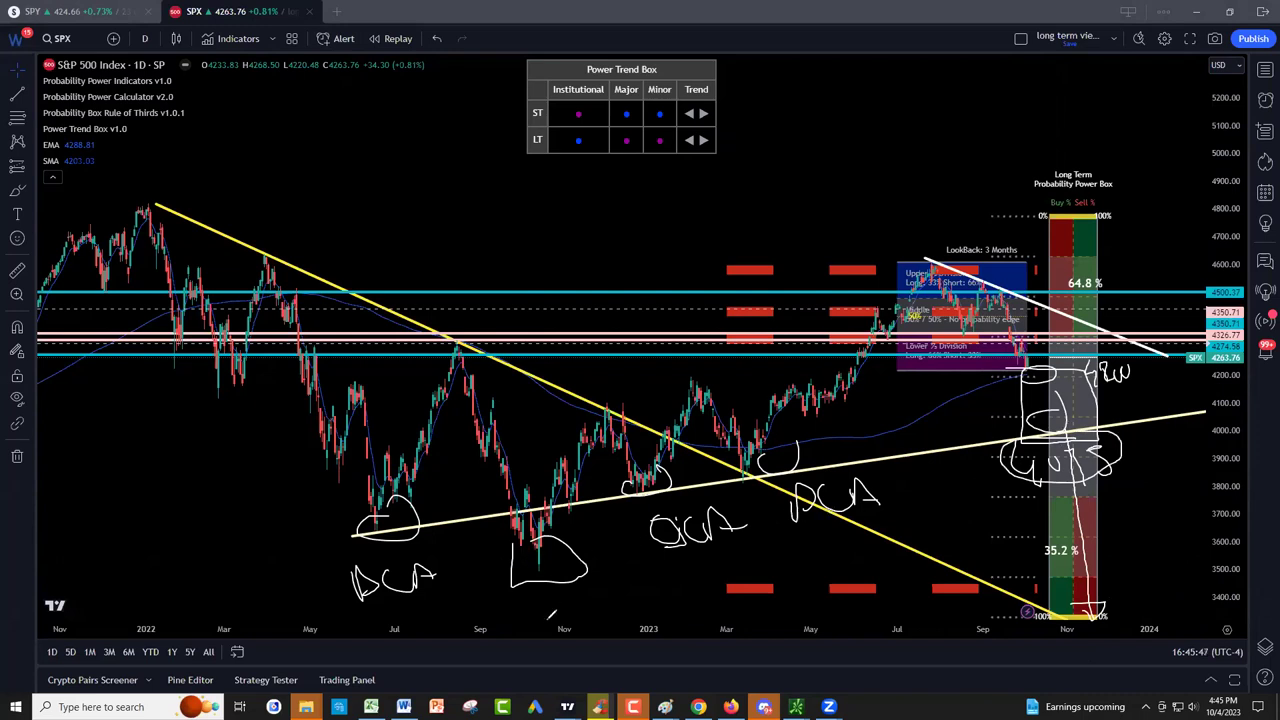
pyautogui.moveTo(547, 591)
pyautogui.mouseDown()
pyautogui.moveTo(546, 603)
pyautogui.moveTo(597, 586)
pyautogui.moveTo(576, 614)
pyautogui.moveTo(606, 610)
pyautogui.mouseUp()
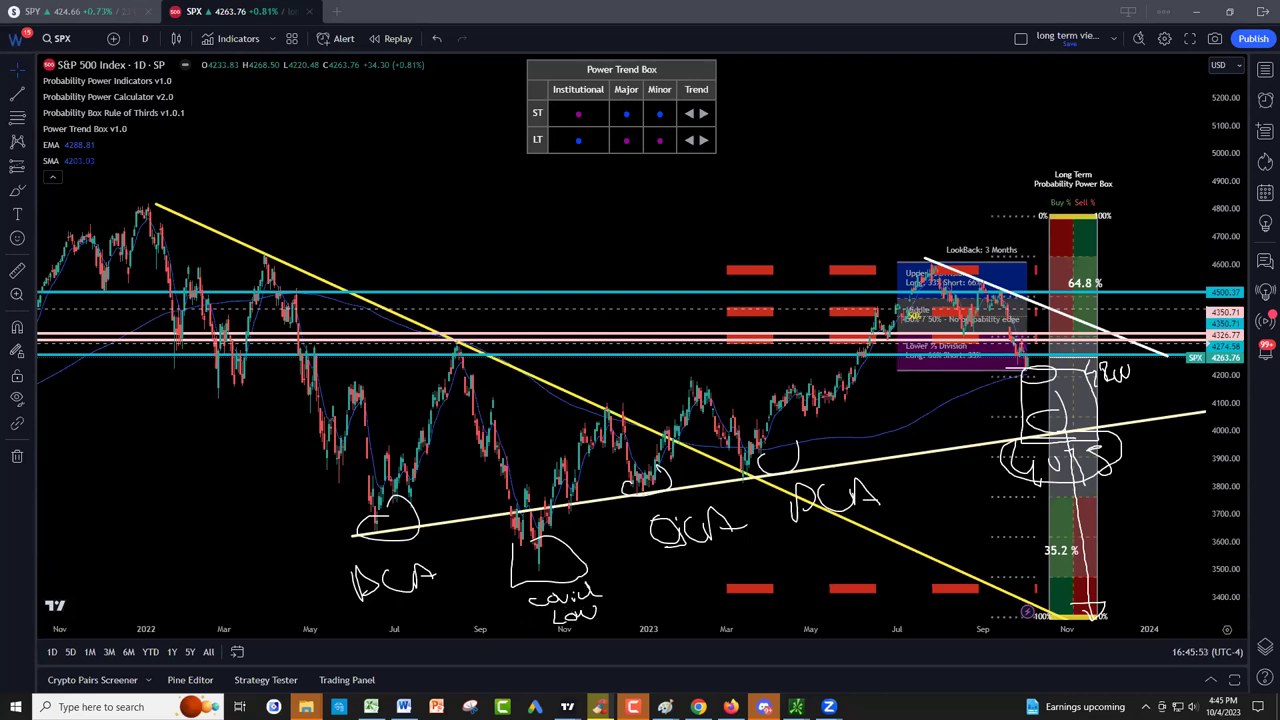